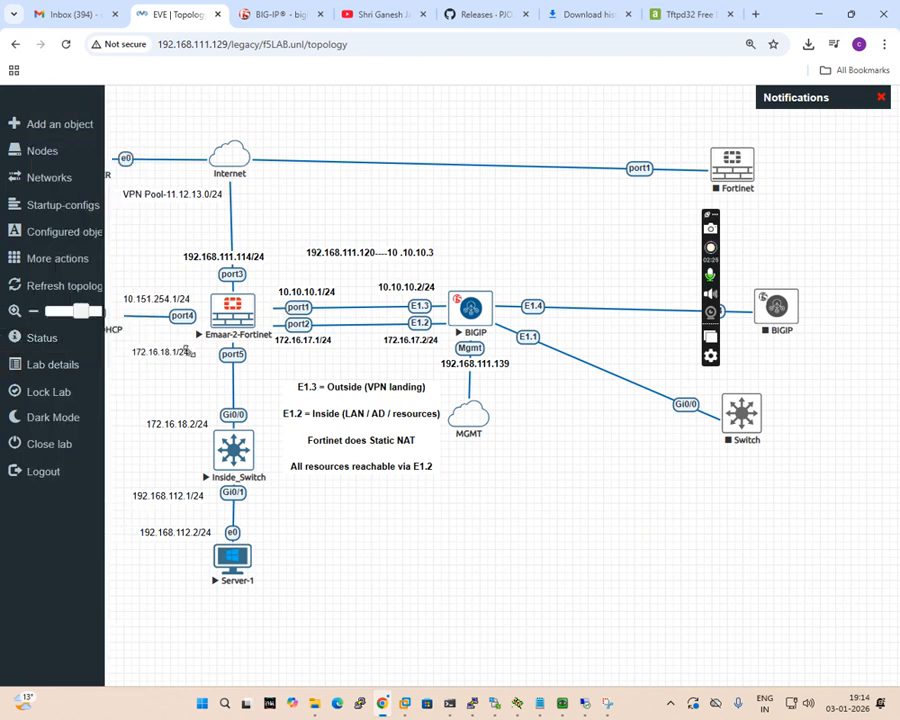
Examine the Server Manager dashboard in the 10.151.254.2 remote session and the addressing and links in the EVE lab topology.
left_click(562, 703)
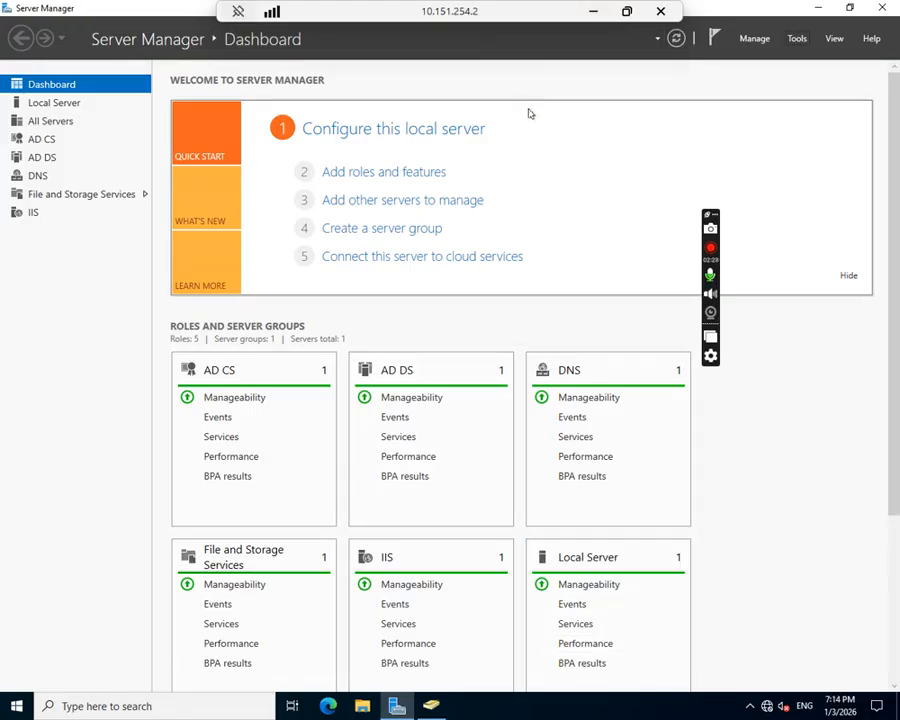
left_click(595, 11)
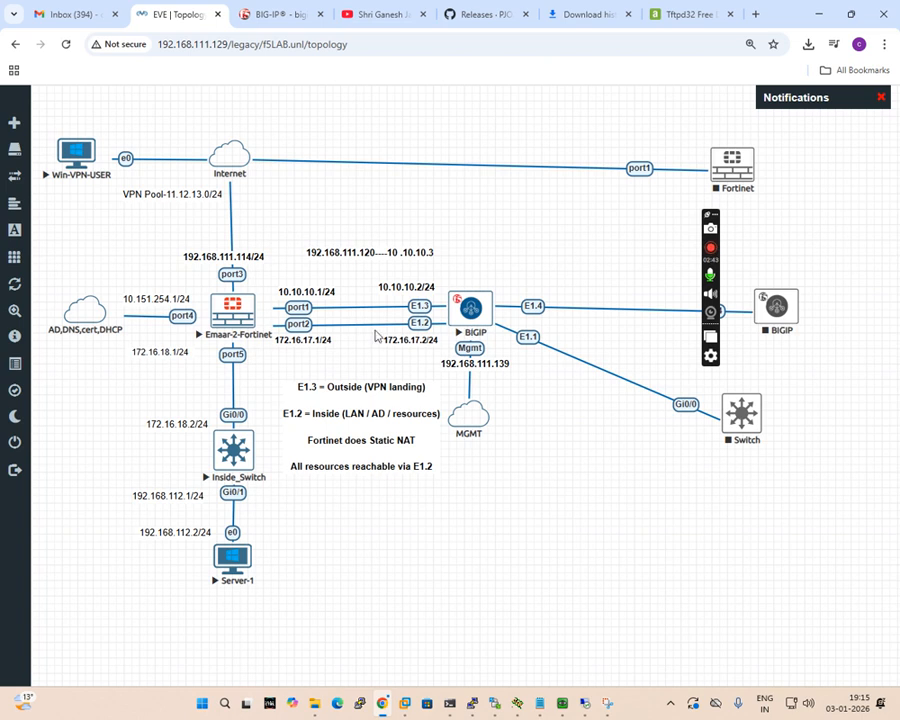
mouse_move(76, 344)
left_click(607, 704)
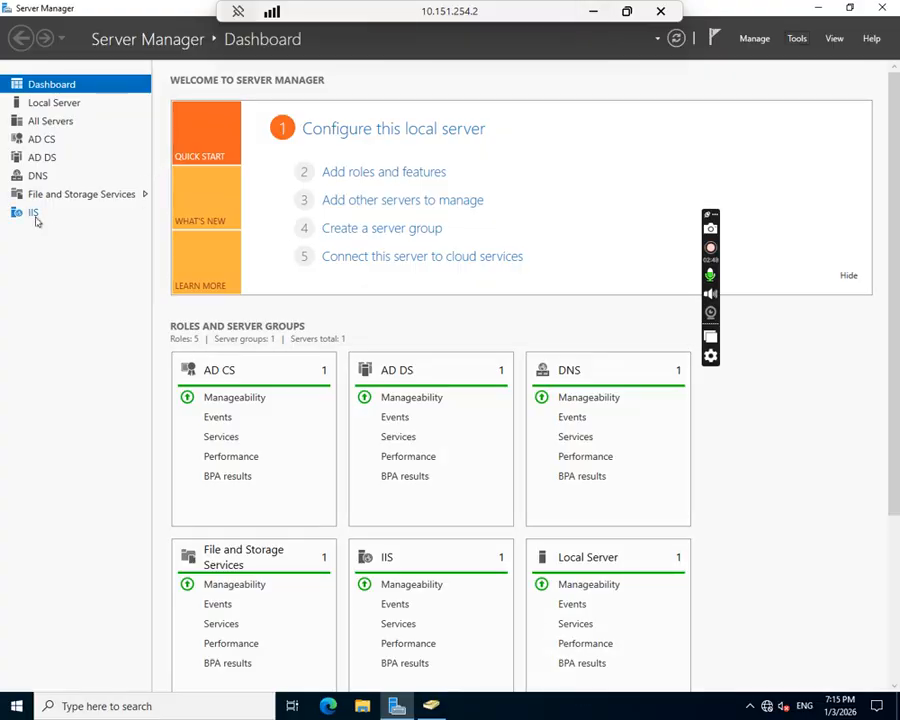
left_click(593, 14)
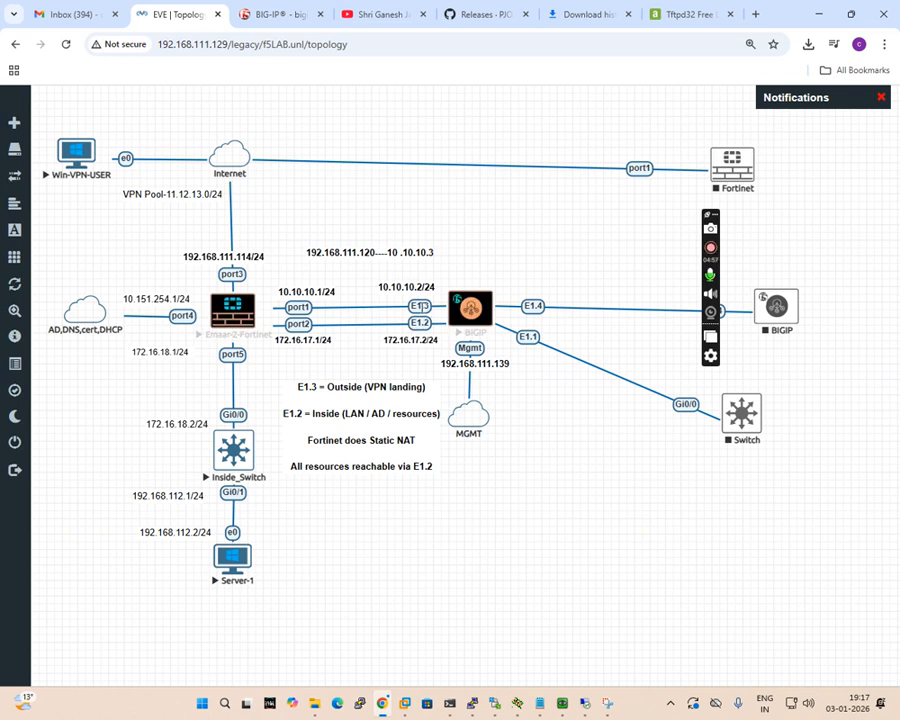
key("ctrl+plus")
key("ctrl+plus")
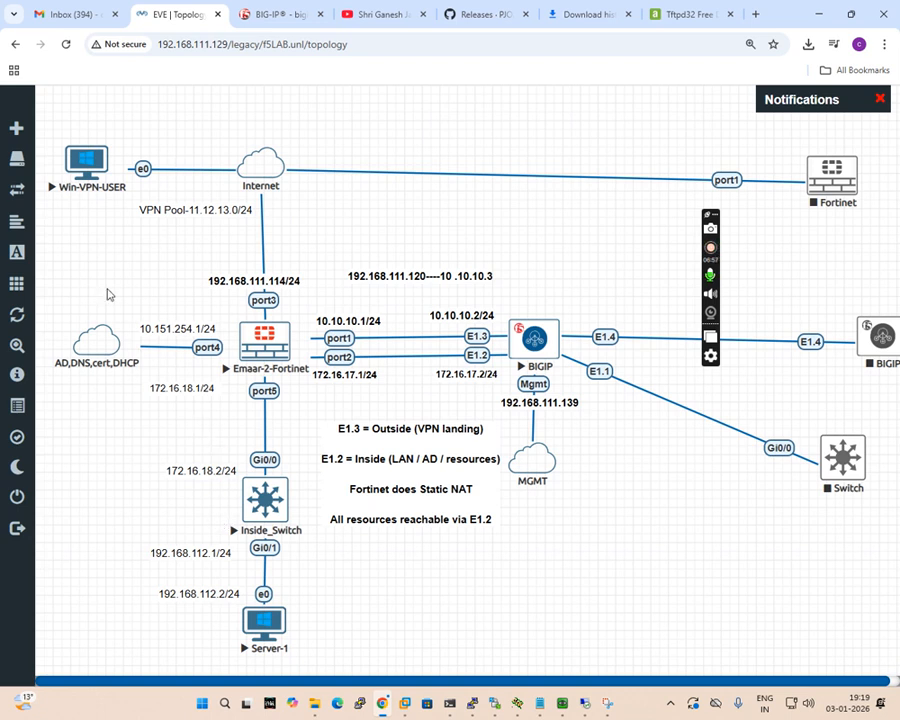
mouse_move(35, 205)
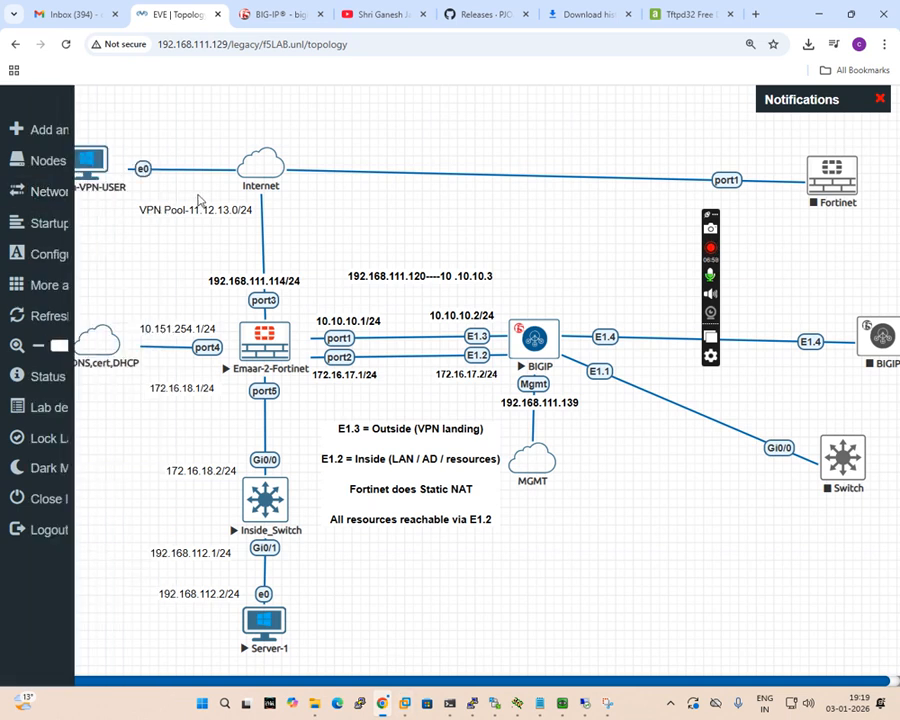
Switch to the Win-VPN-USER machine, dismiss the default-browser notice and replace the logout page's address with 192.168.111.120.
left_click(584, 705)
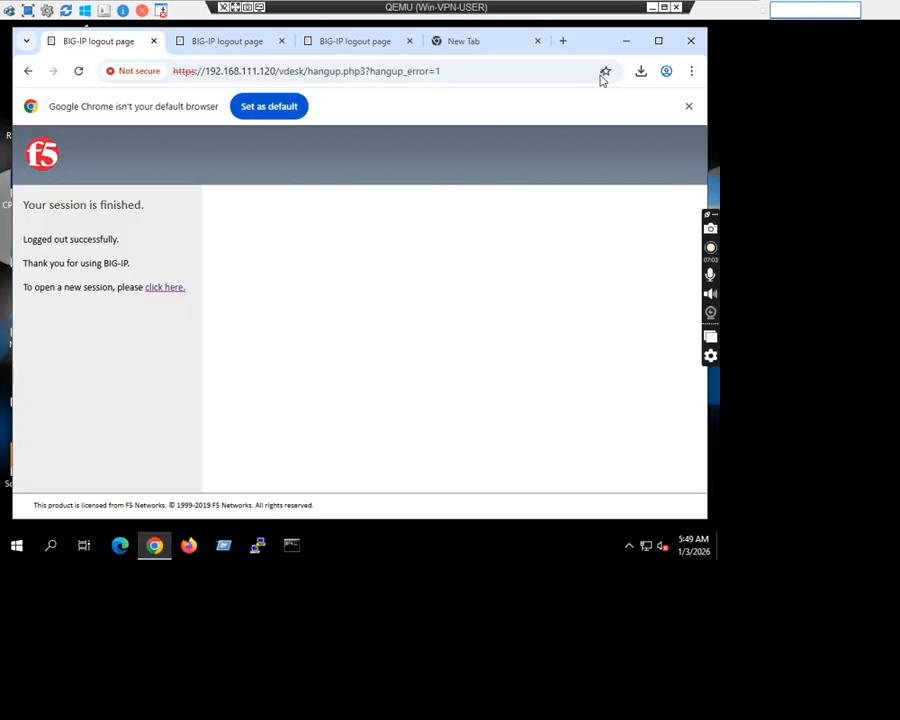
left_click(688, 106)
left_click_drag(278, 70, 4, 140)
key("BackSpace")
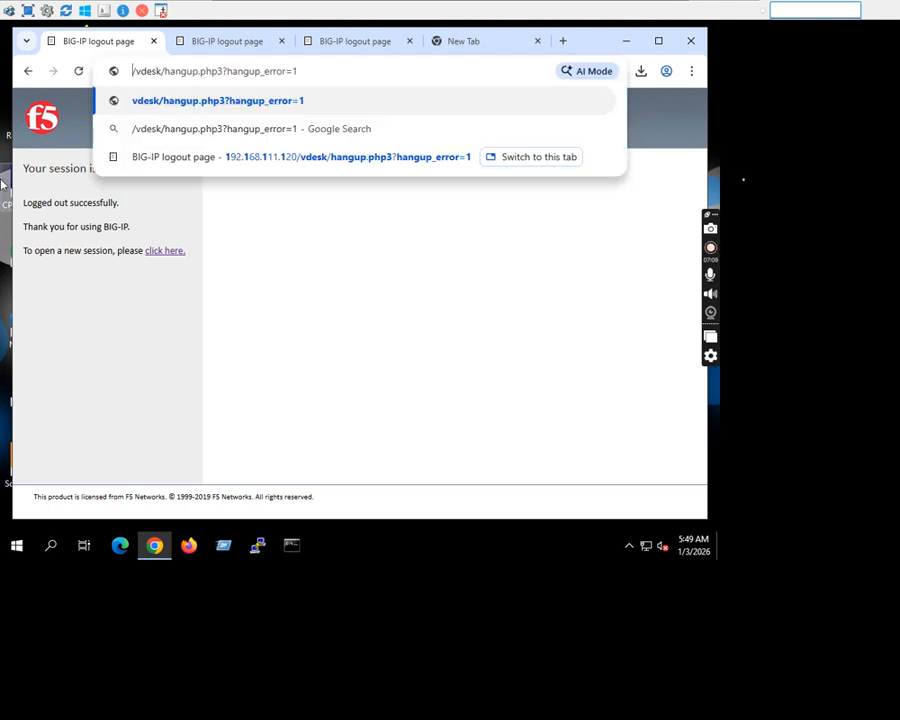
key("ctrl+a")
type("192.")
key("End")
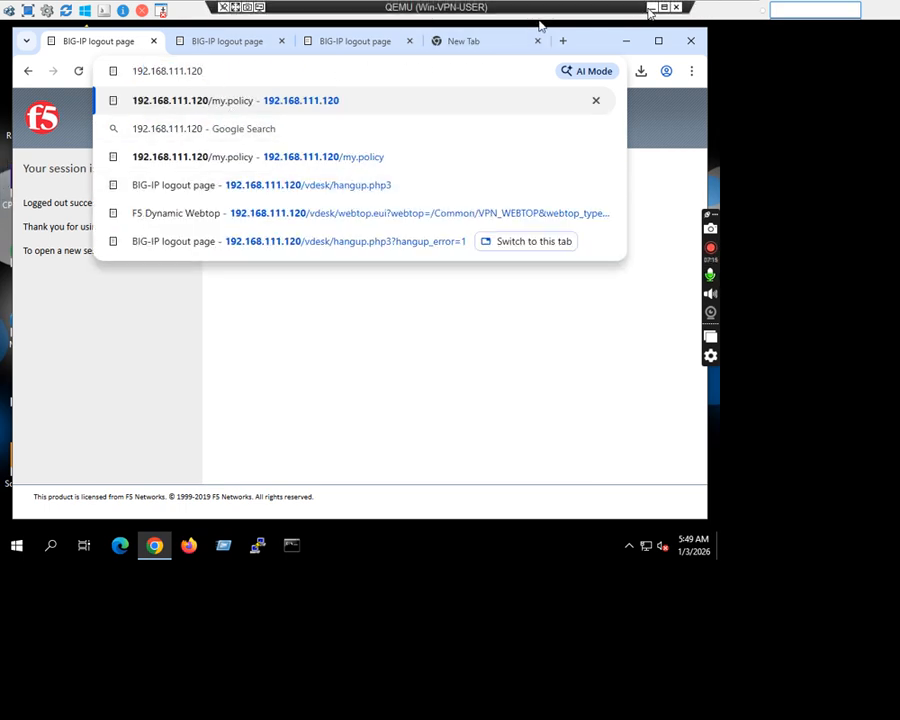
Check the NAT address in the topology, load 192.168.111.120 on Win-VPN-USER and accept the certificate security alert.
left_click(651, 7)
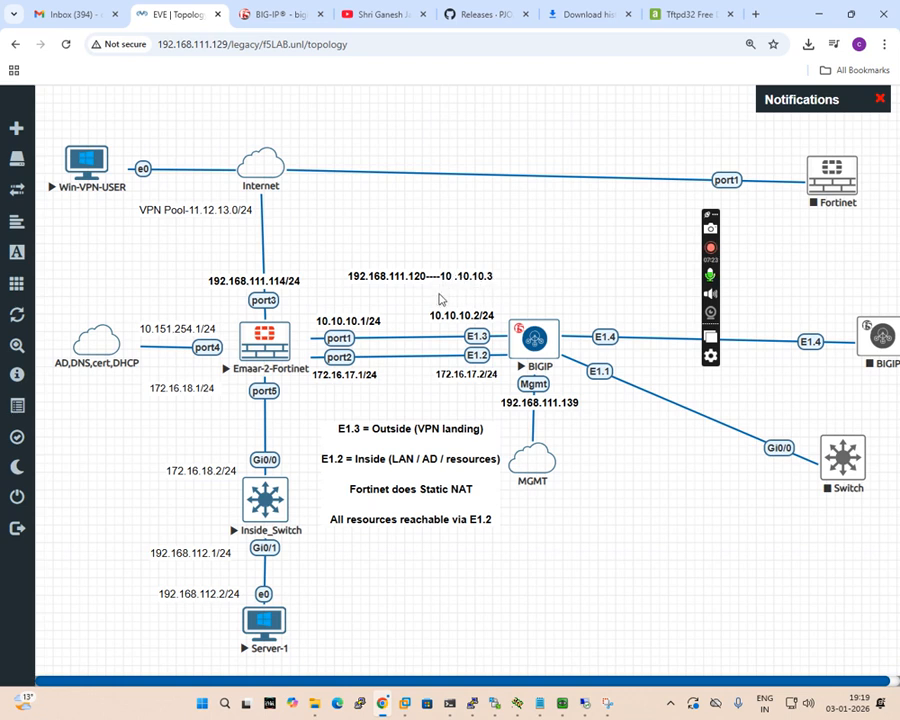
key("alt+Tab")
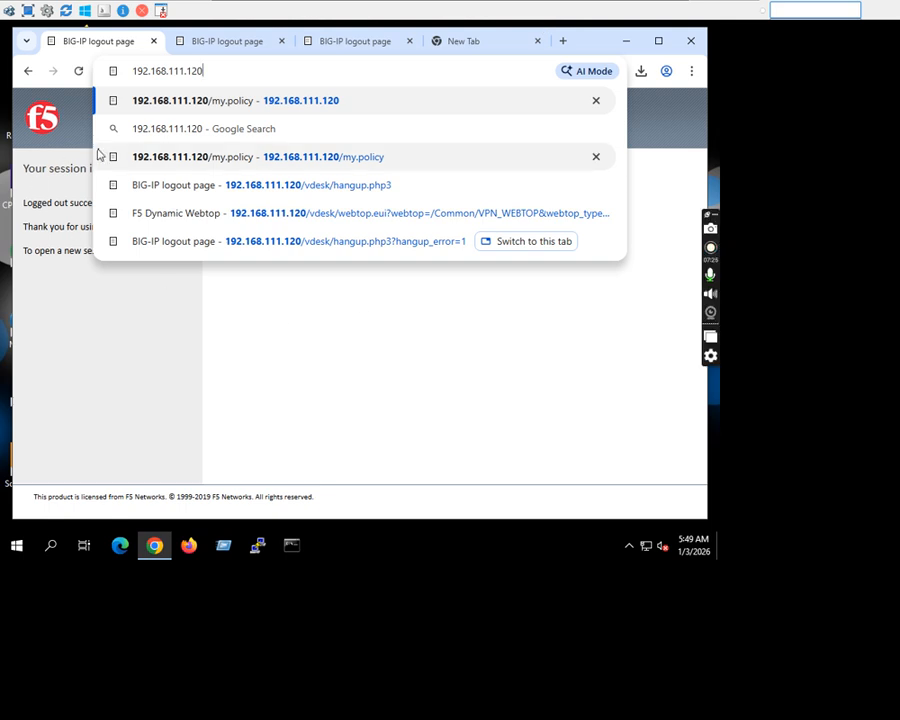
key("Return")
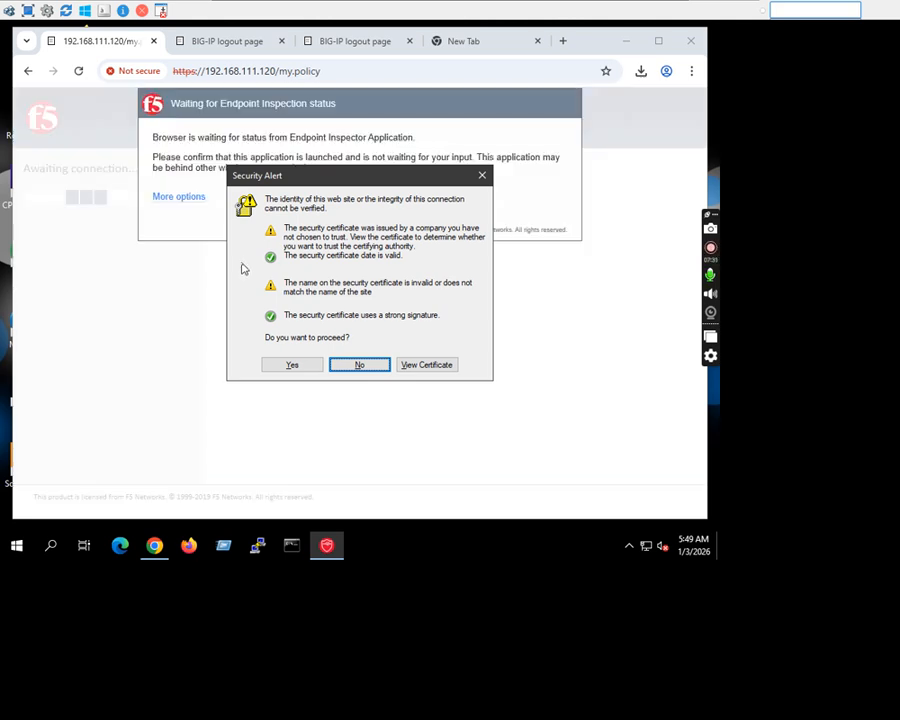
left_click(286, 366)
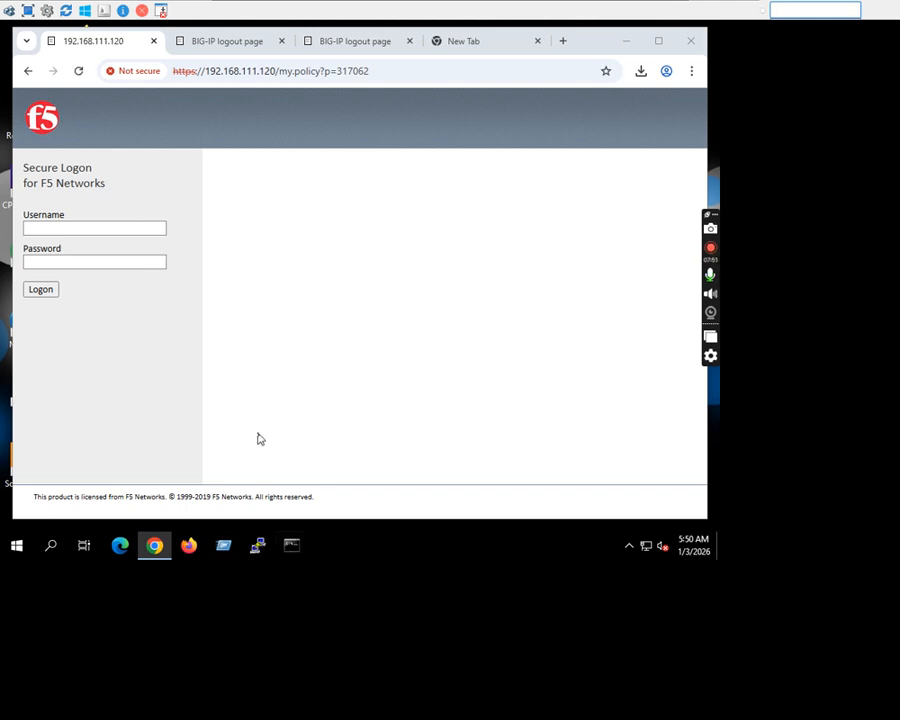
Run firewall.cpl from the Command Prompt to open the Windows Defender Firewall settings.
left_click(292, 546)
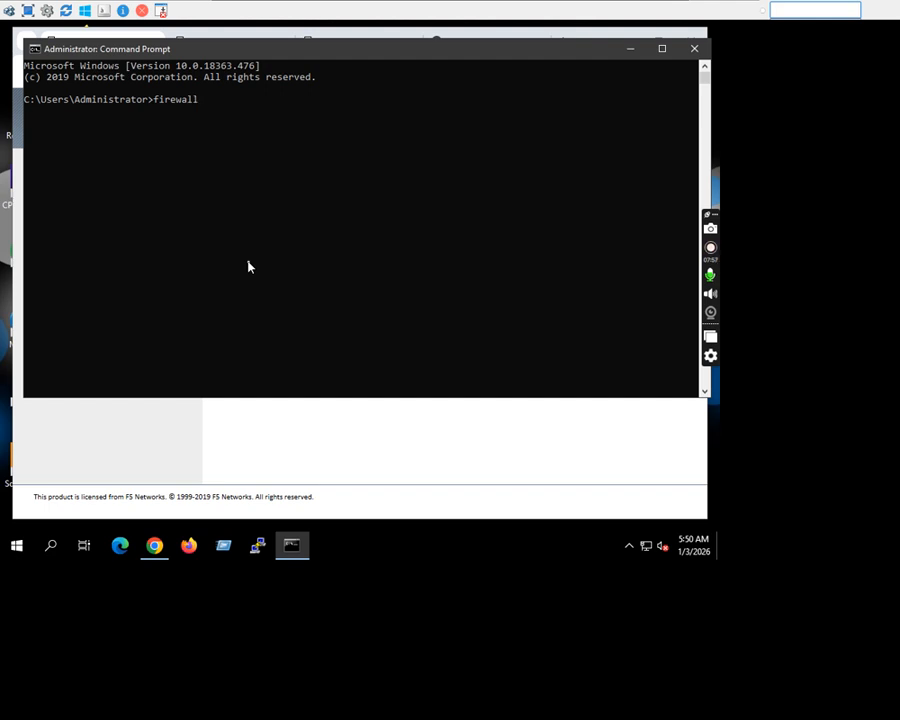
type("firewall.cpl")
key("Return")
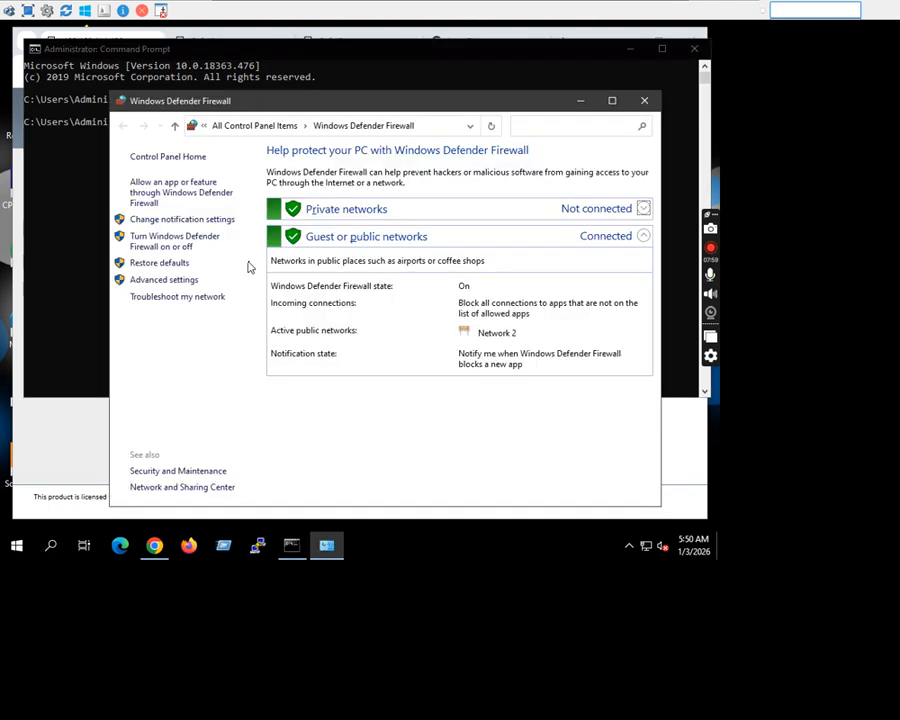
Turn off Windows Defender Firewall for both private and public networks and apply the settings.
left_click(182, 248)
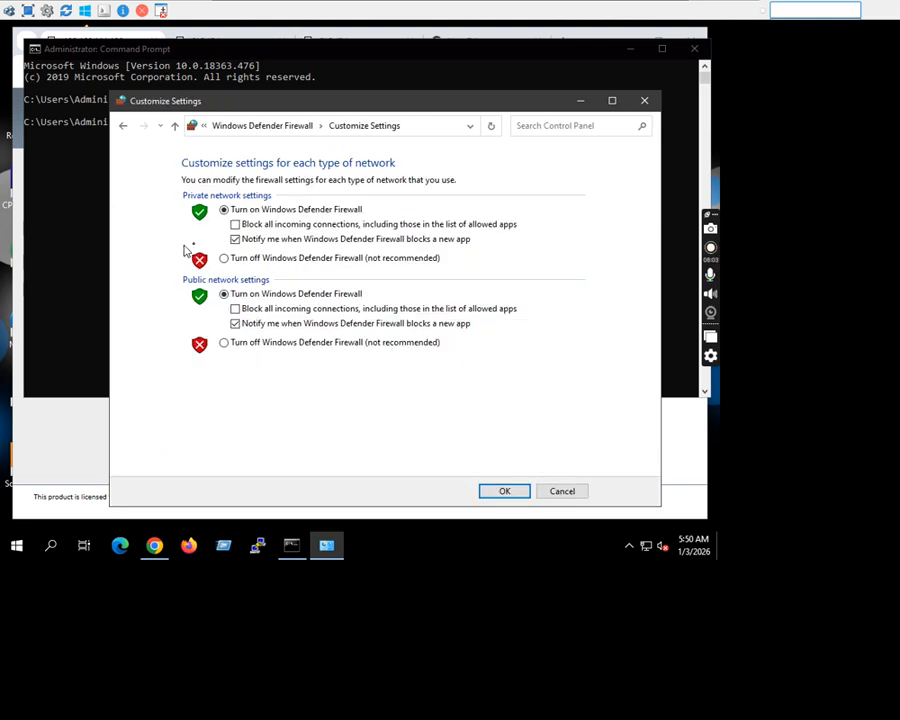
left_click(223, 258)
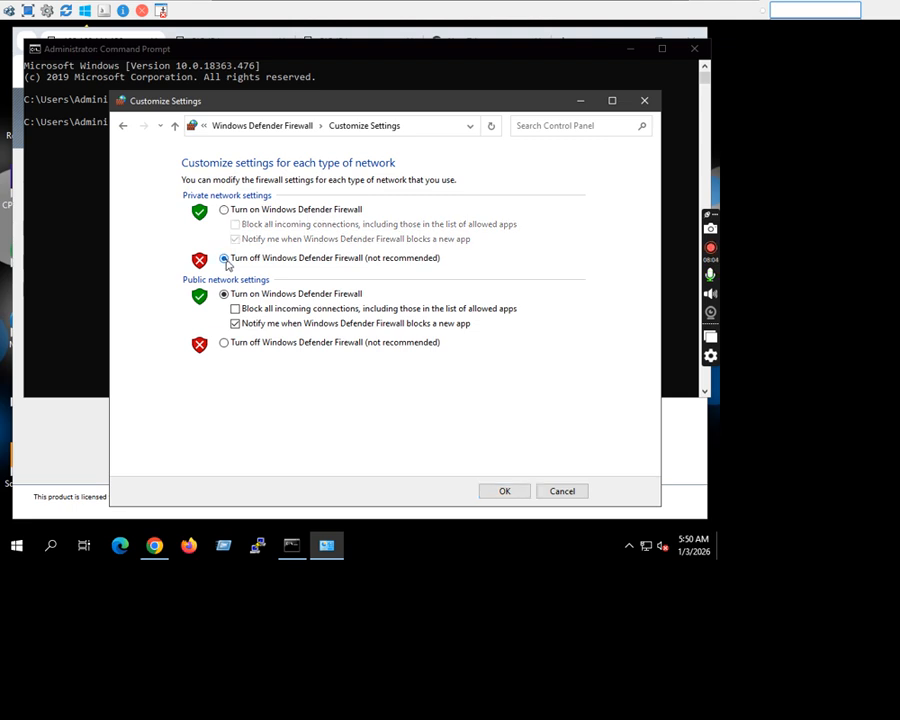
left_click(224, 344)
left_click(489, 490)
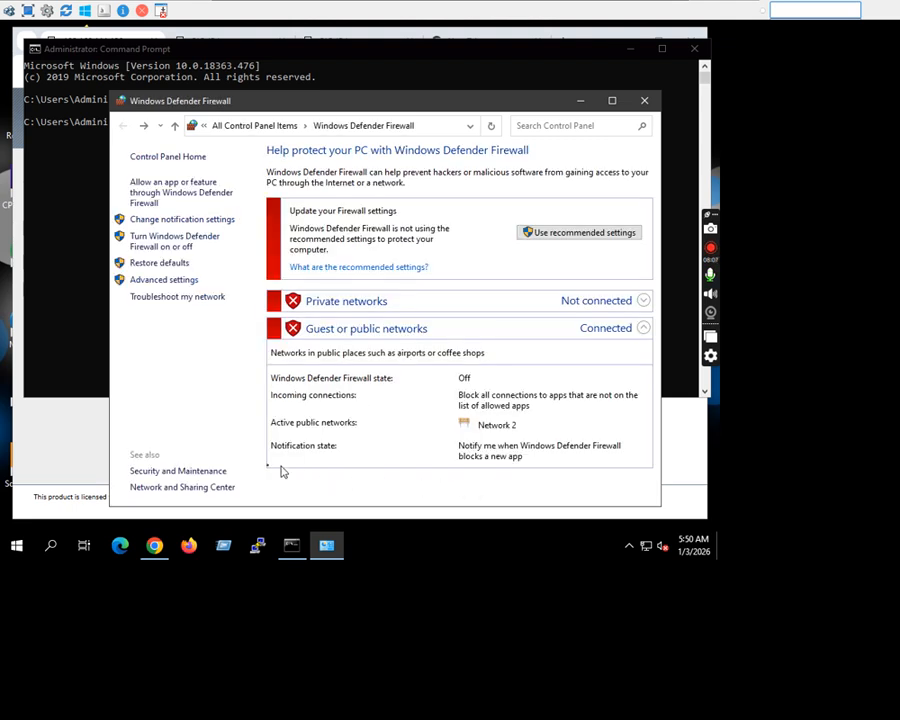
Return to the F5 logon page in the browser, strip the policy path from its address and reload 192.168.111.120.
left_click(86, 455)
left_click_drag(276, 71, 610, 110)
key("BackSpace")
key("Return")
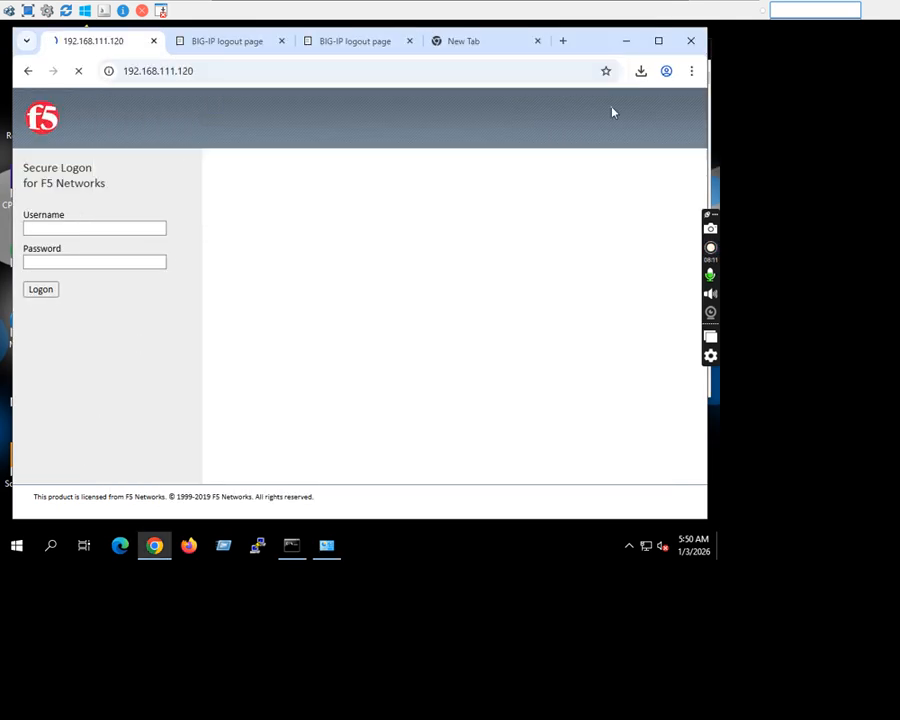
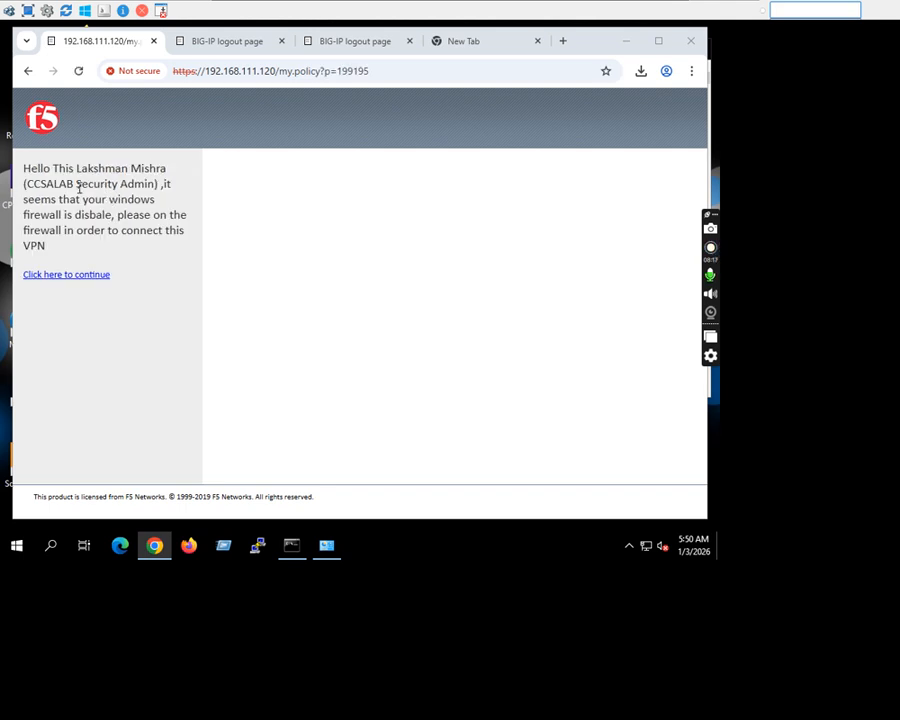
Read the firewall message on the F5 logon page and reopen Windows Defender Firewall by rerunning firewall.cpl in the Command Prompt.
left_click_drag(23, 170, 64, 260)
left_click(51, 170)
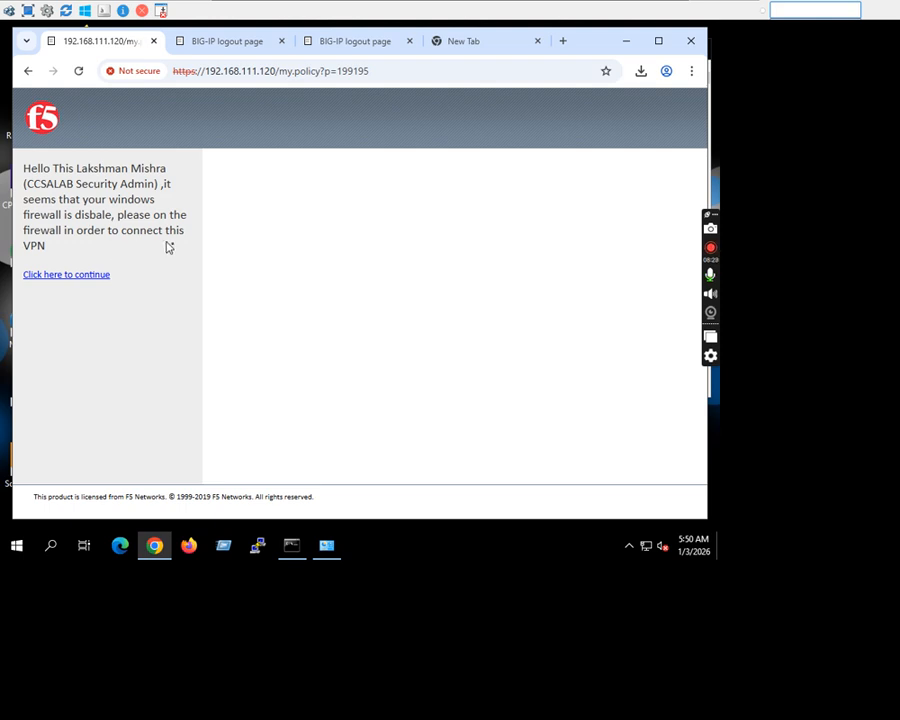
left_click(291, 548)
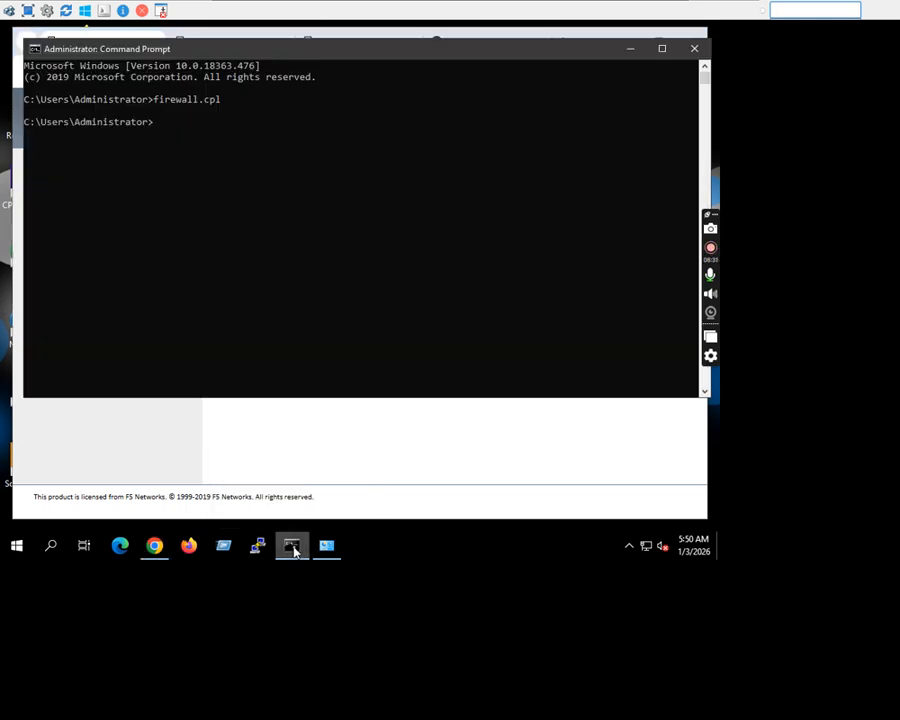
key("Up")
key("Return")
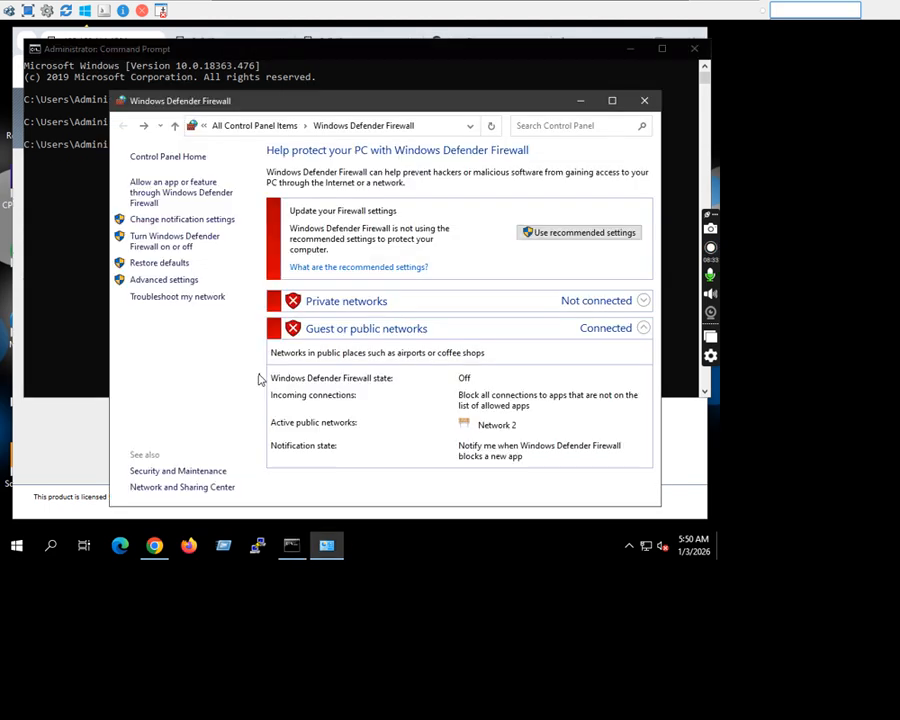
Turn on Windows Defender Firewall for both private and public networks, apply the settings and put the firewall and Command Prompt windows away.
left_click(193, 247)
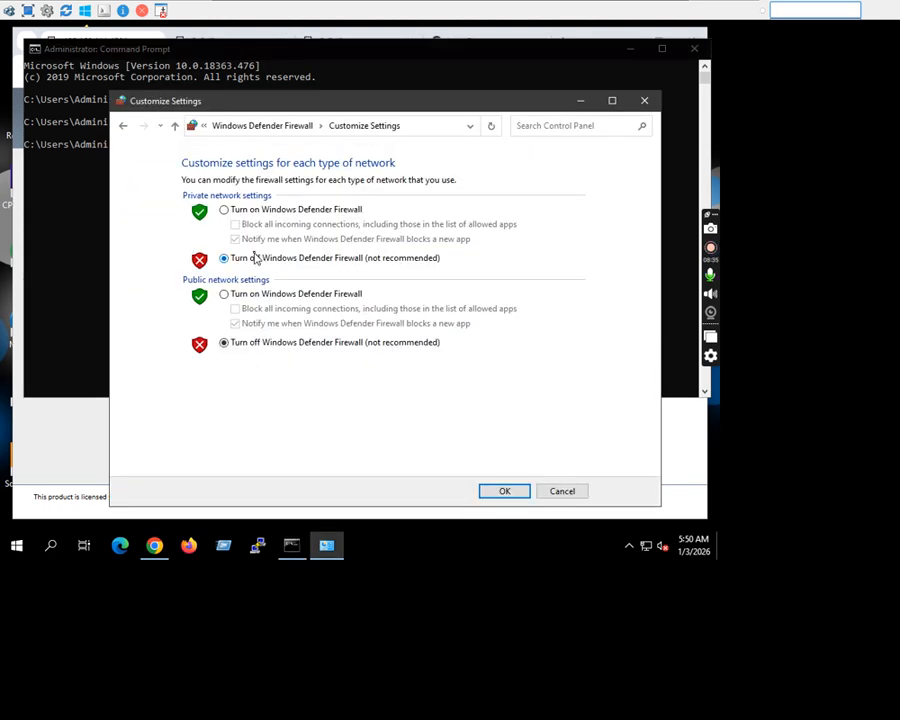
left_click(252, 212)
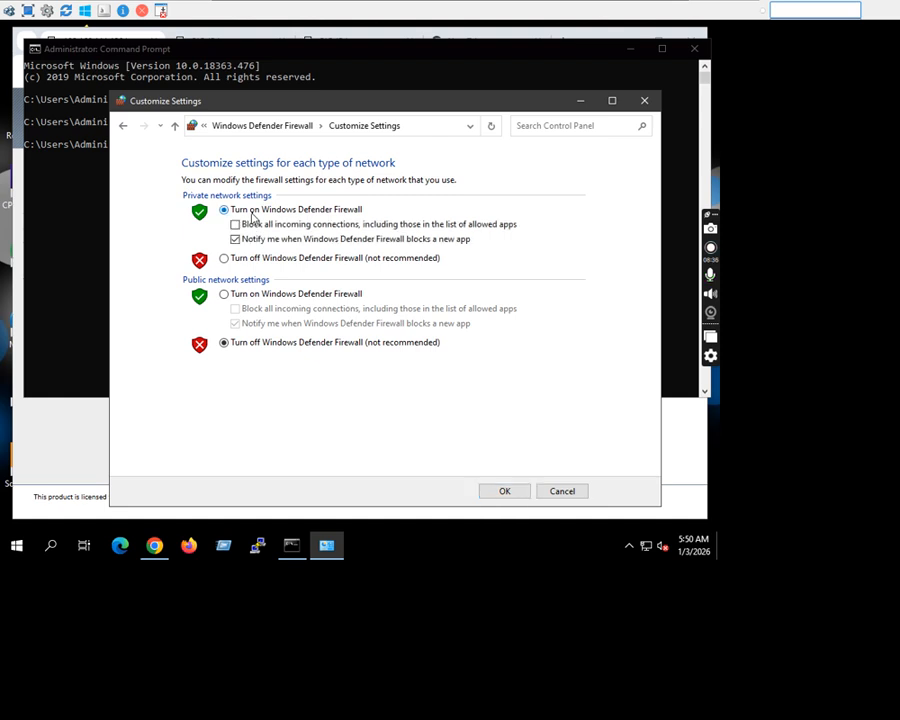
left_click(263, 296)
left_click(514, 498)
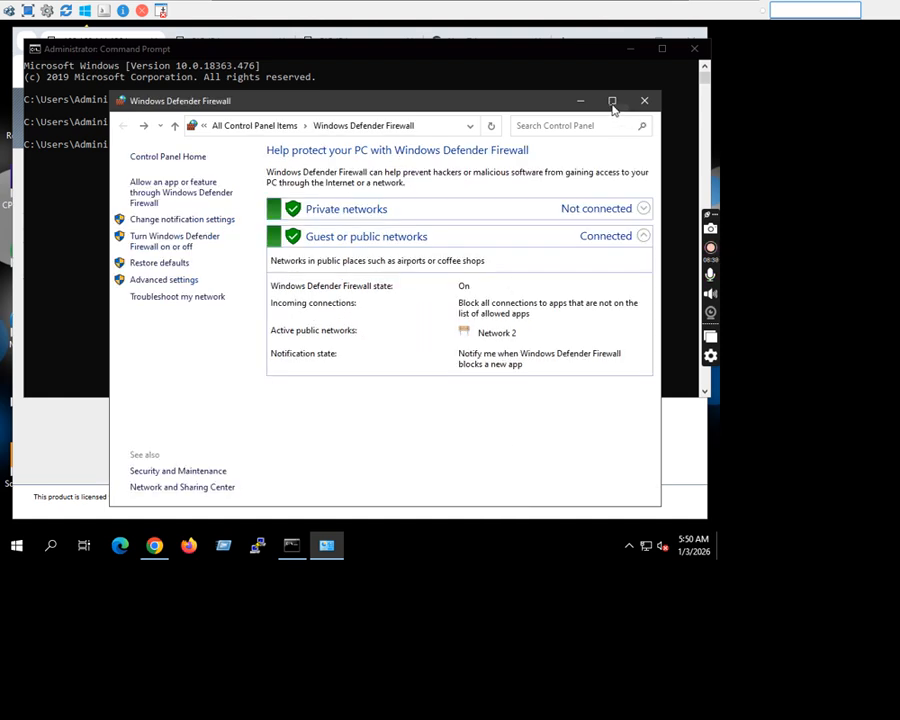
left_click(643, 98)
left_click(627, 49)
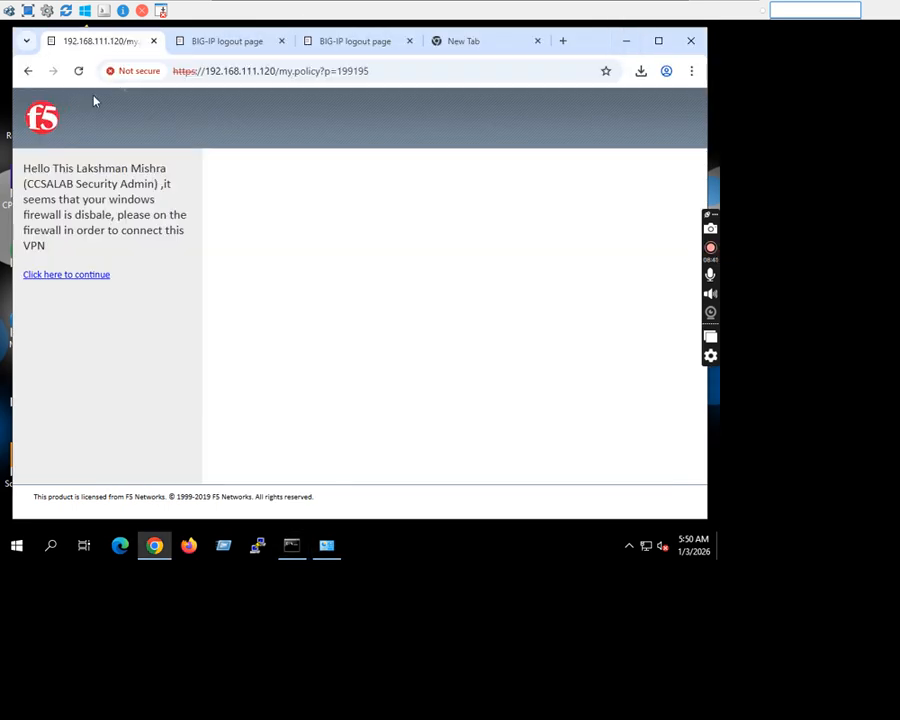
Continue past the firewall message on the F5 page to restart the access check and load the secure logon form.
left_click(276, 71)
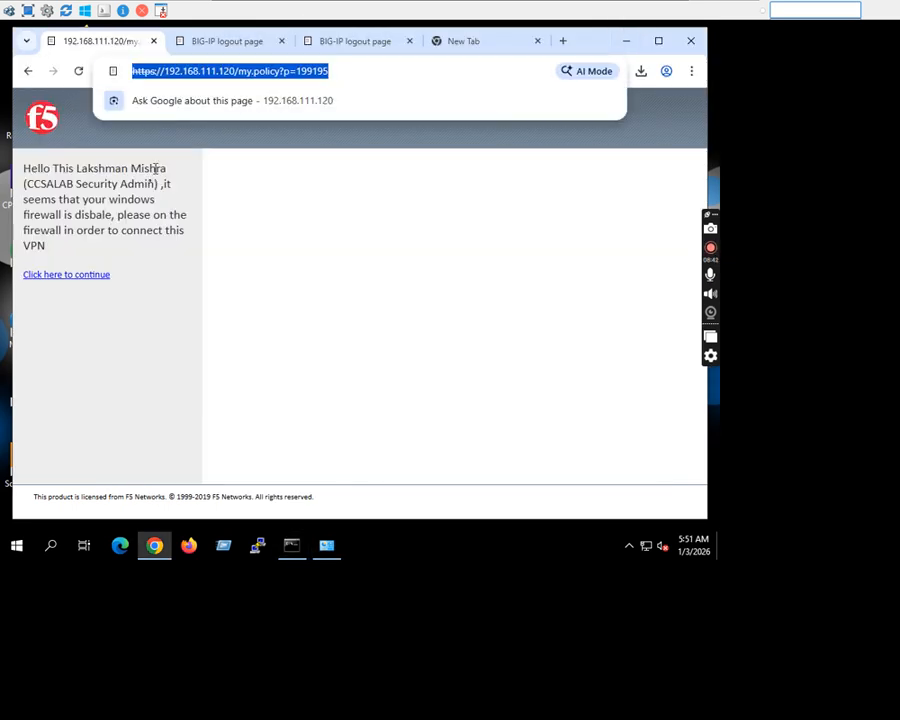
left_click(80, 275)
left_click(150, 370)
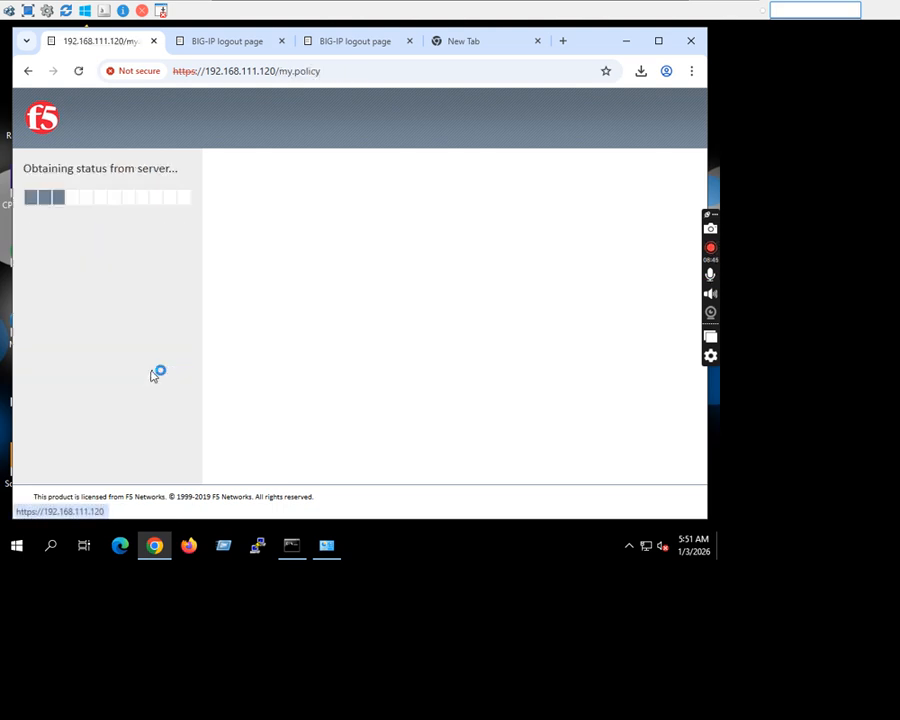
left_click(300, 367)
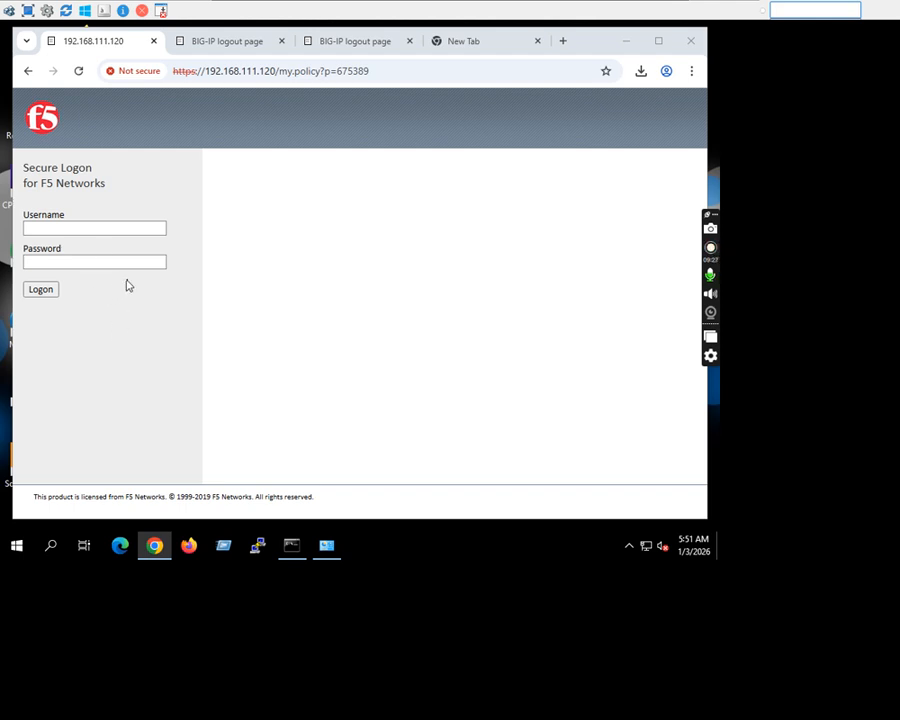
Leave the client console for the BIG-IP management page at 192.168.111.139 and go to its login form.
left_click(649, 8)
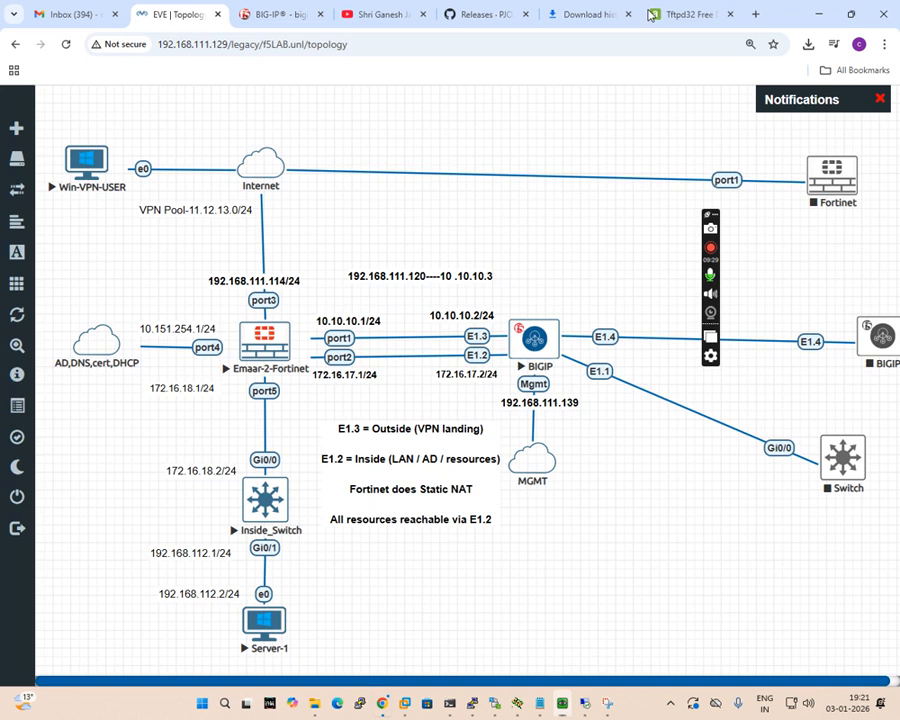
left_click(300, 18)
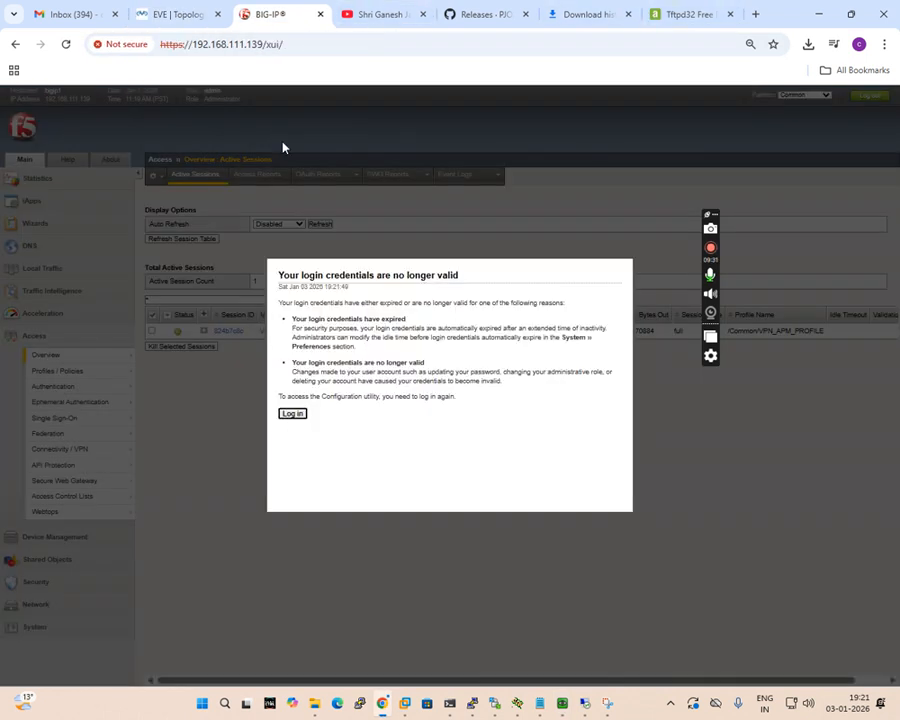
left_click(293, 414)
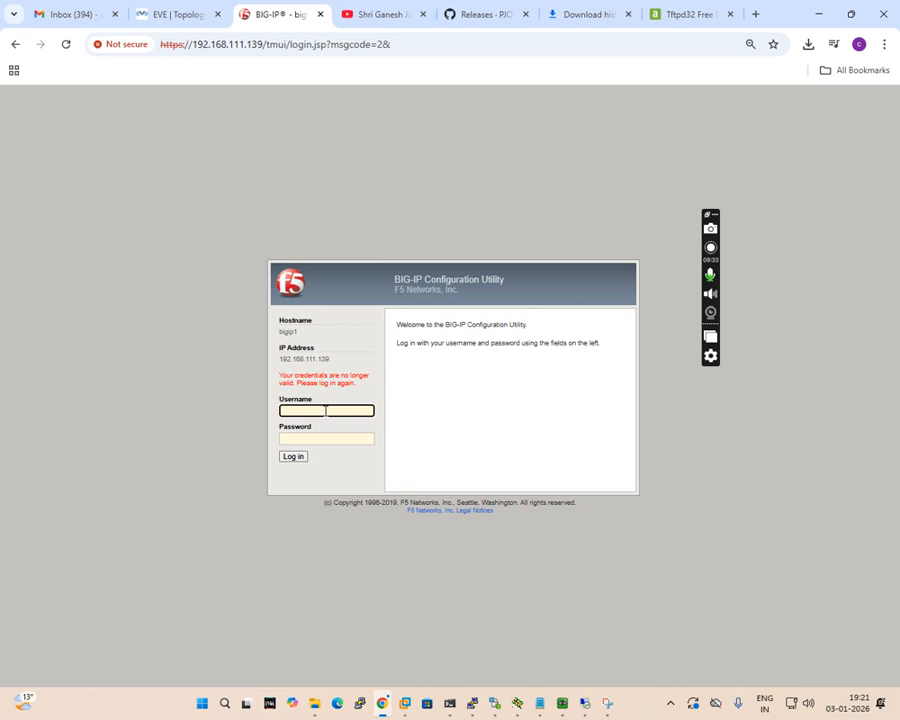
Try to log in to the BIG-IP Configuration Utility as admin with the account password.
type("admin")
key("Tab")
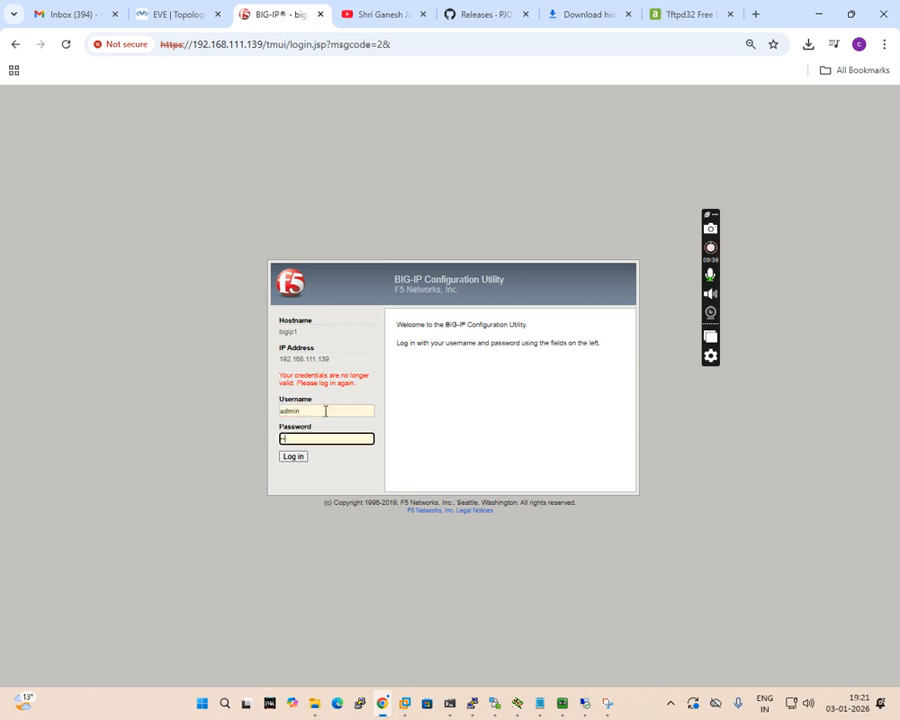
type("••••••••••")
key("Return")
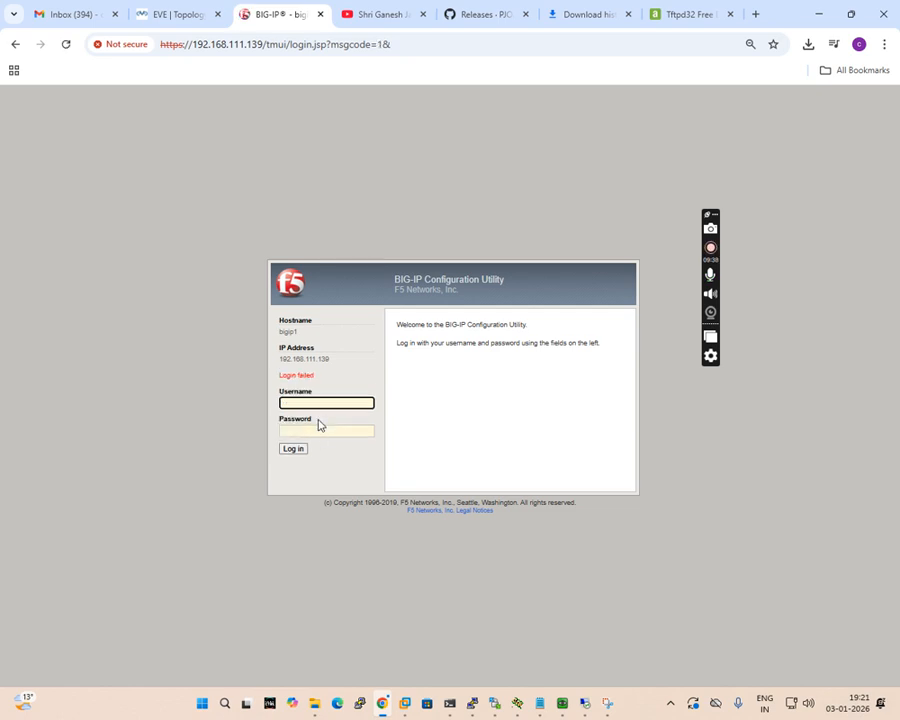
Log in to the BIG-IP Configuration Utility again as admin, re-entering the account password.
left_click(313, 406)
type("admin")
key("Tab")
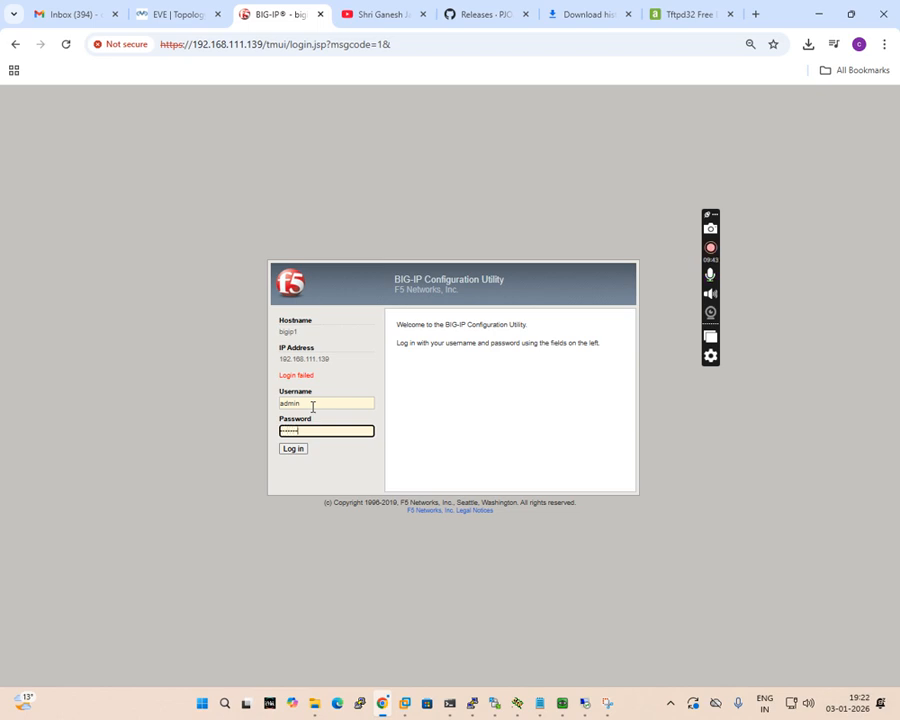
type("••••••••••")
key("Return")
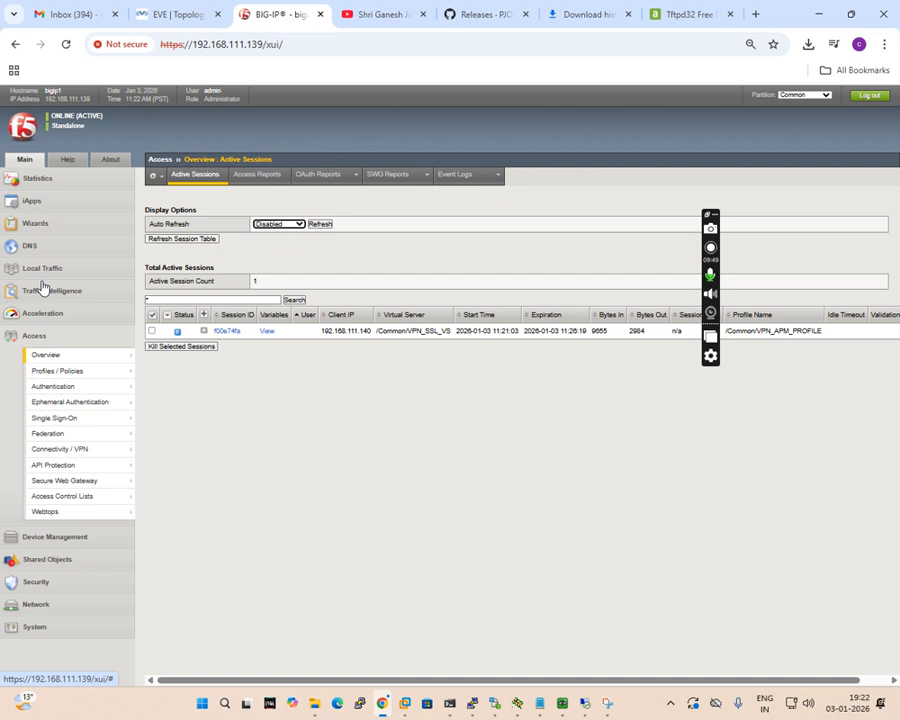
Review the per-session policy flow of the VPN_APM_PROFILE access profile, close it and return to the logon form on Win-VPN-USER.
mouse_move(72, 378)
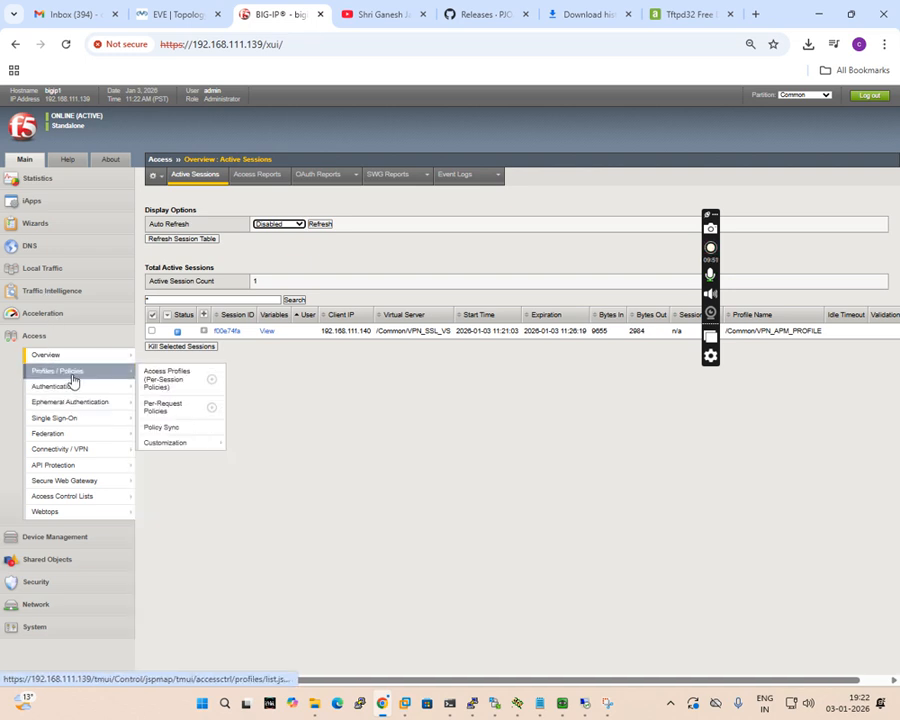
left_click(185, 381)
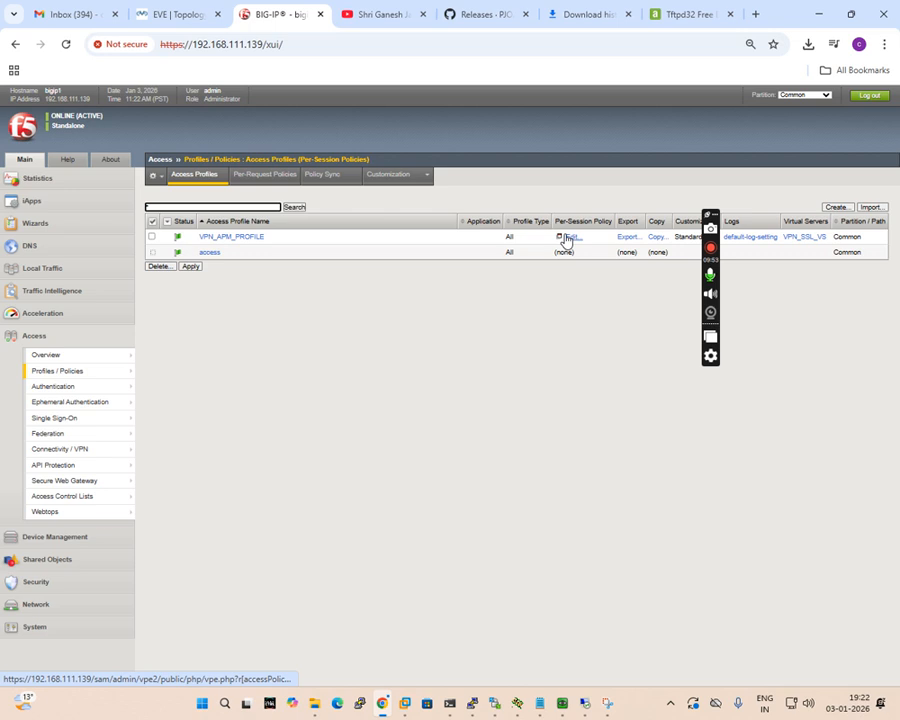
left_click(566, 238)
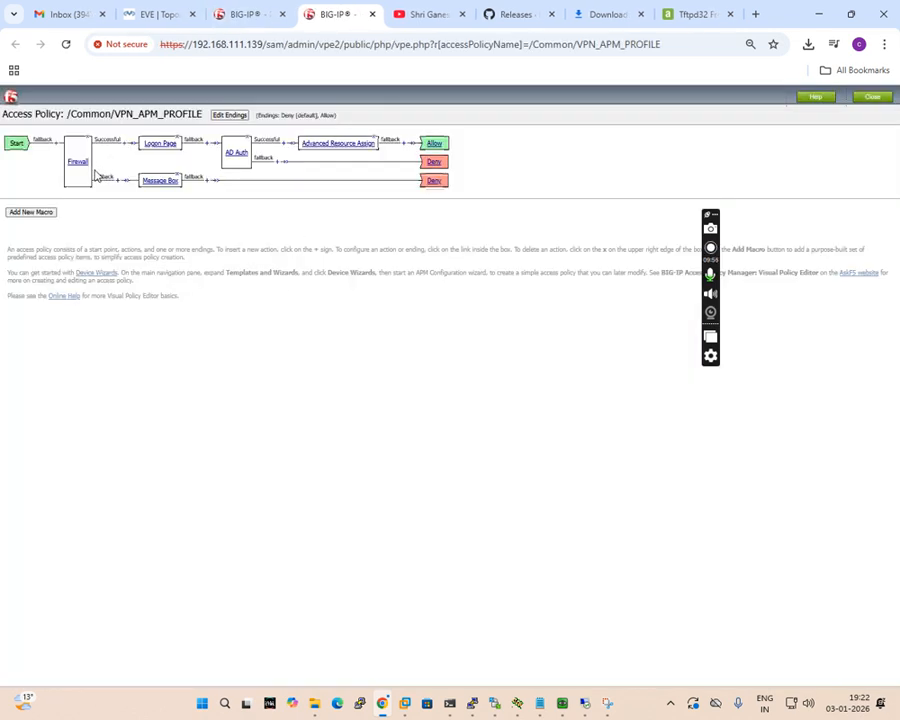
scroll(52, 150, "up", 2)
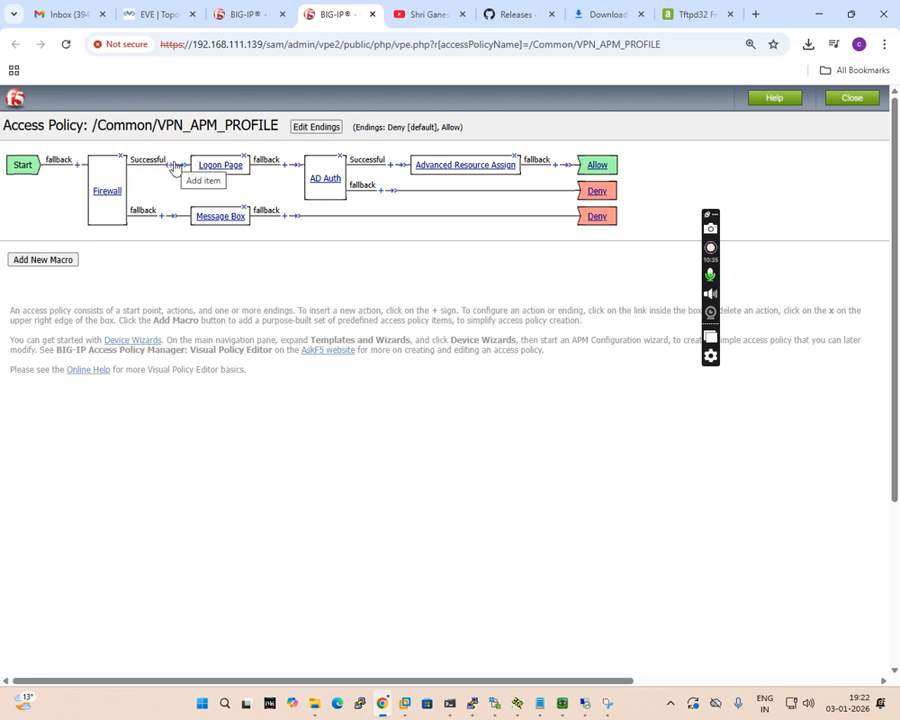
left_click(846, 99)
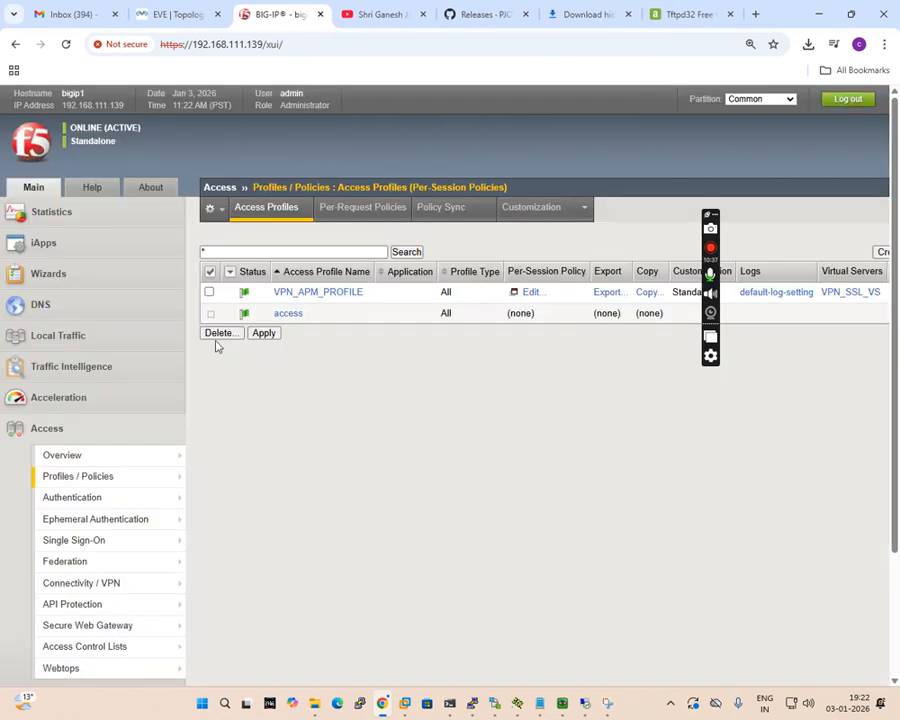
left_click(185, 15)
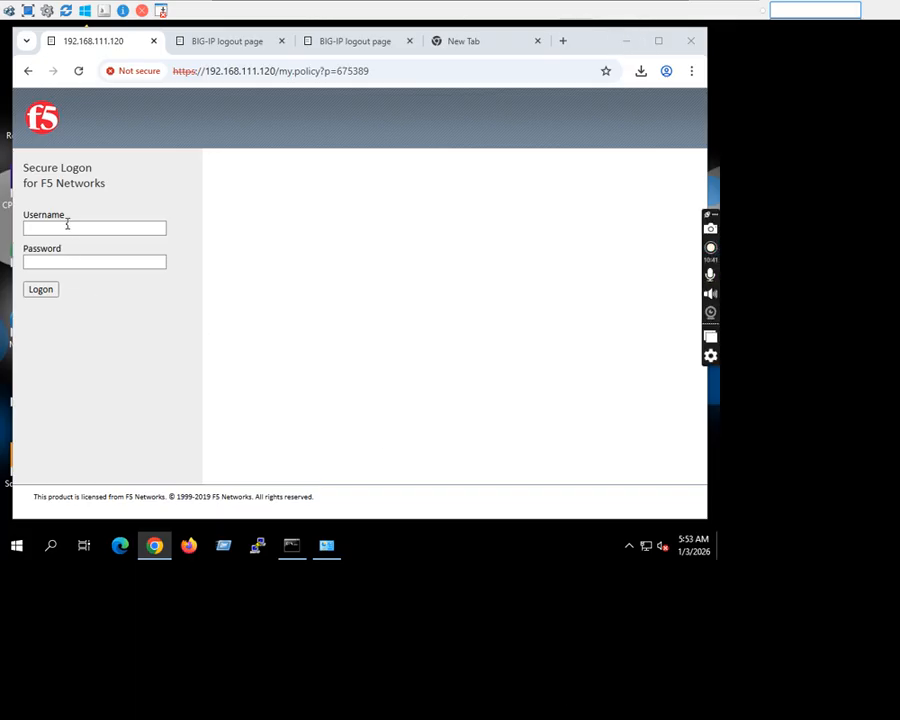
left_click(63, 228)
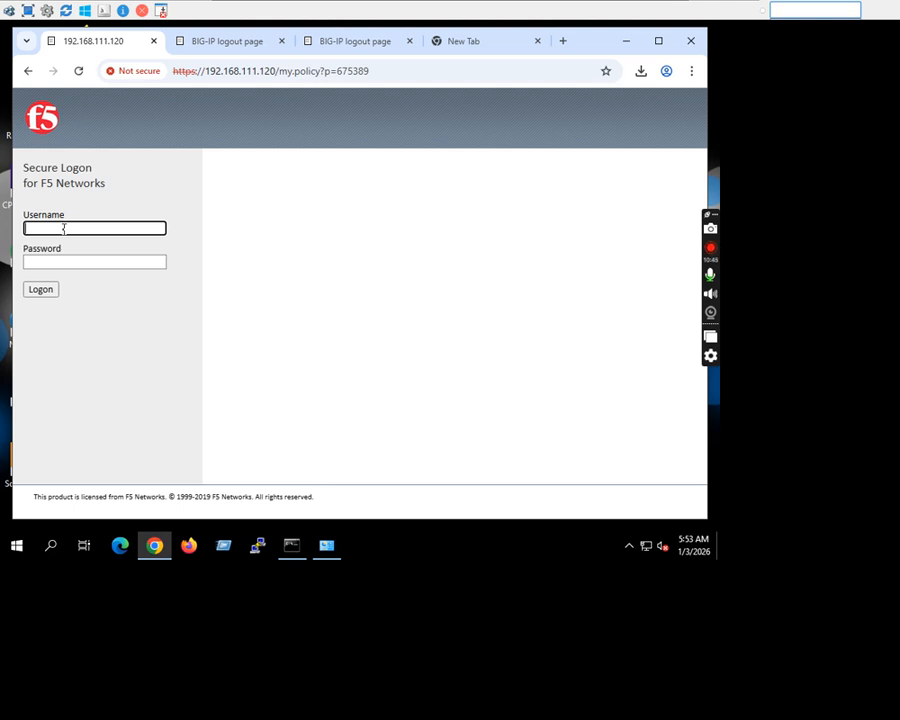
Switch to the remote desktop of server 10.151.254.2 and open Active Directory Users and Computers from Server Manager.
mouse_move(322, 24)
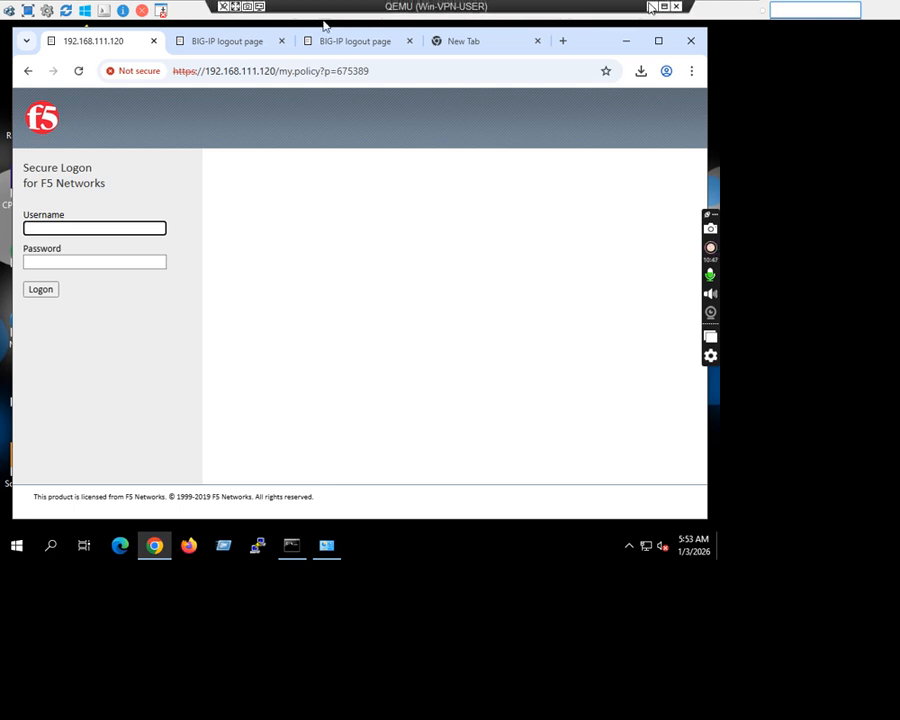
left_click(651, 7)
left_click(583, 702)
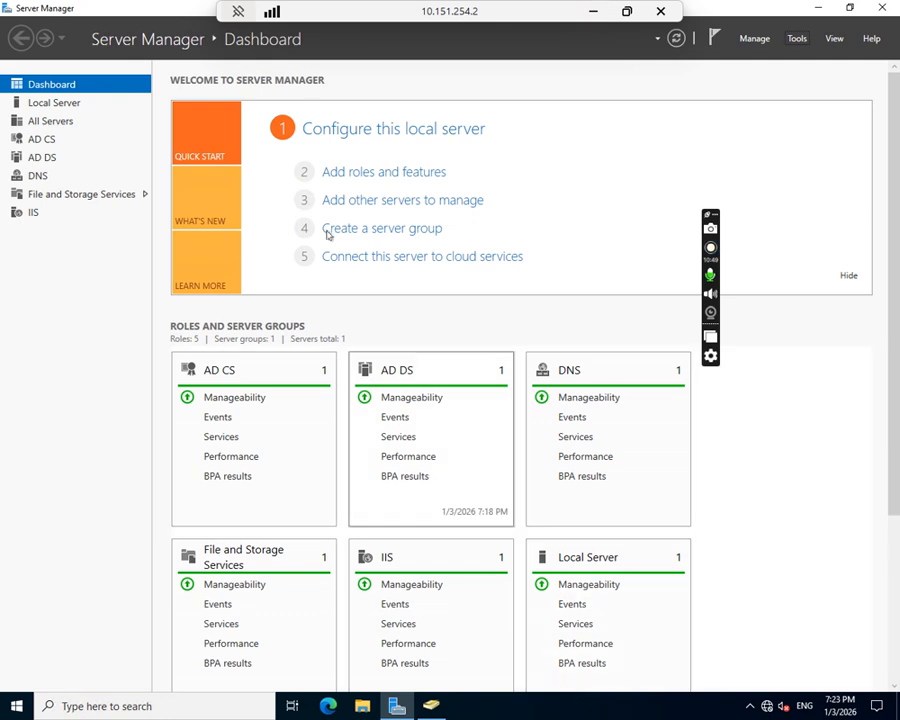
left_click(755, 38)
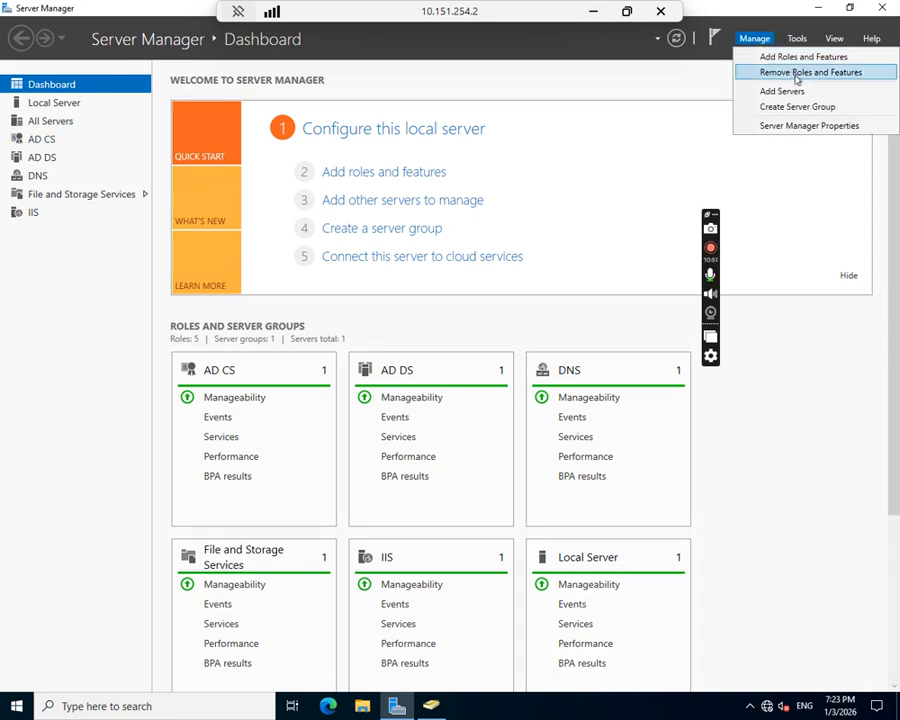
left_click(797, 38)
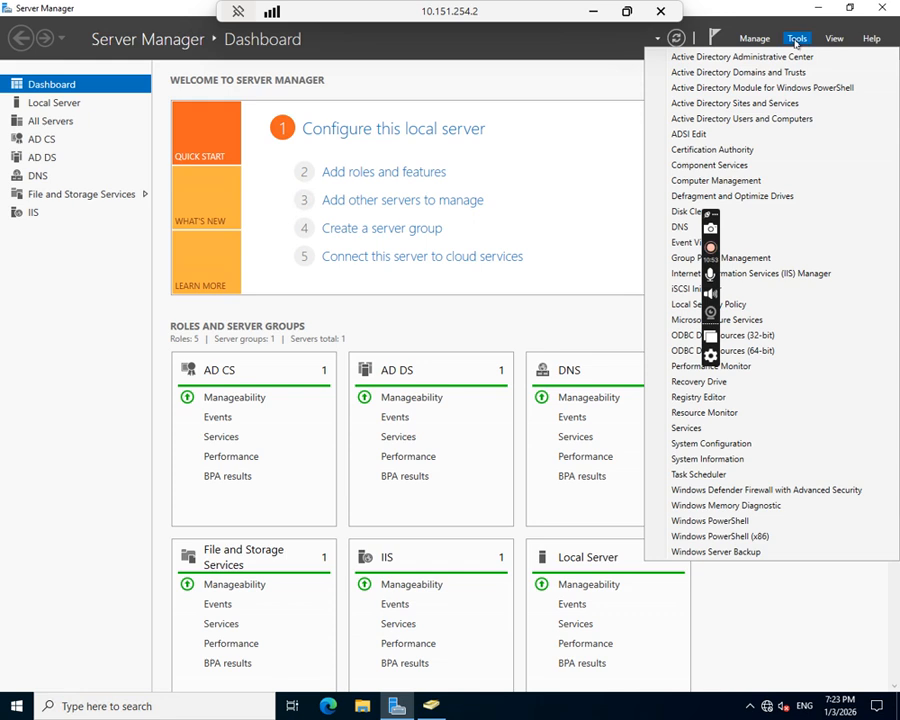
left_click(767, 118)
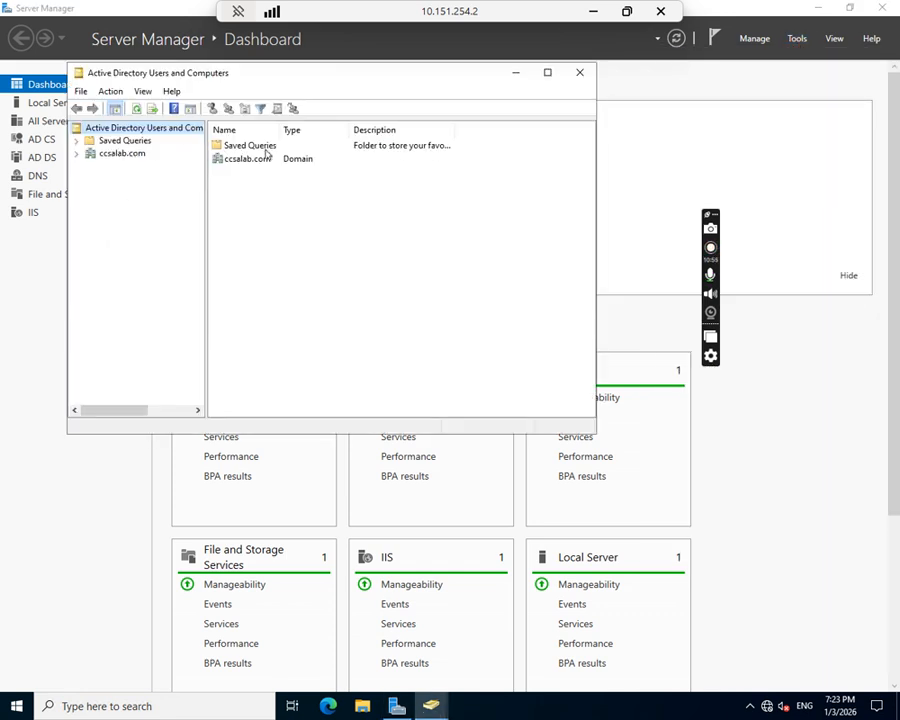
double_click(245, 158)
left_click(262, 108)
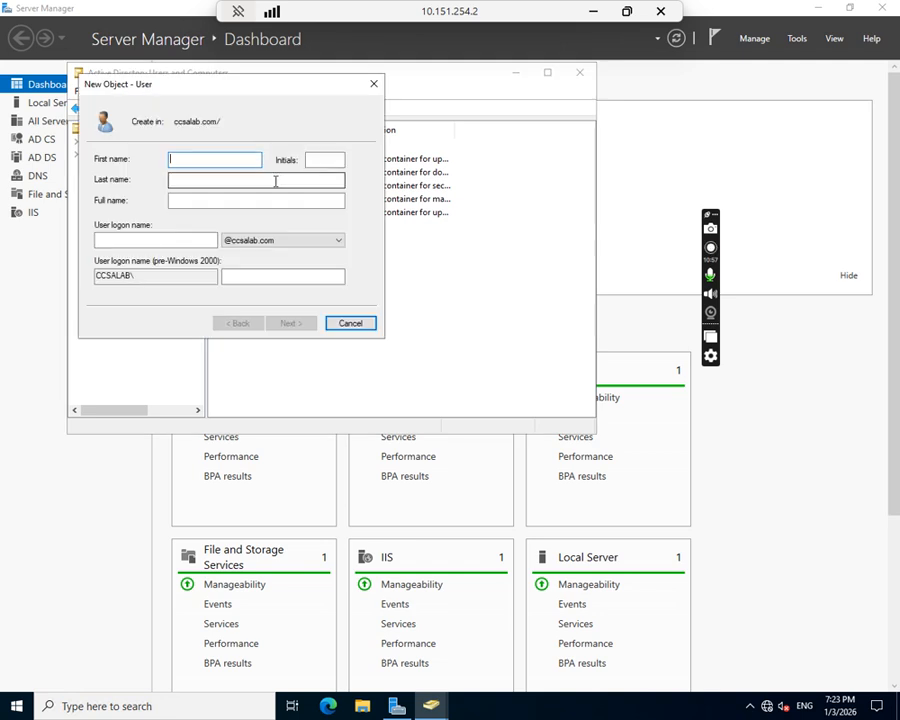
left_click(374, 84)
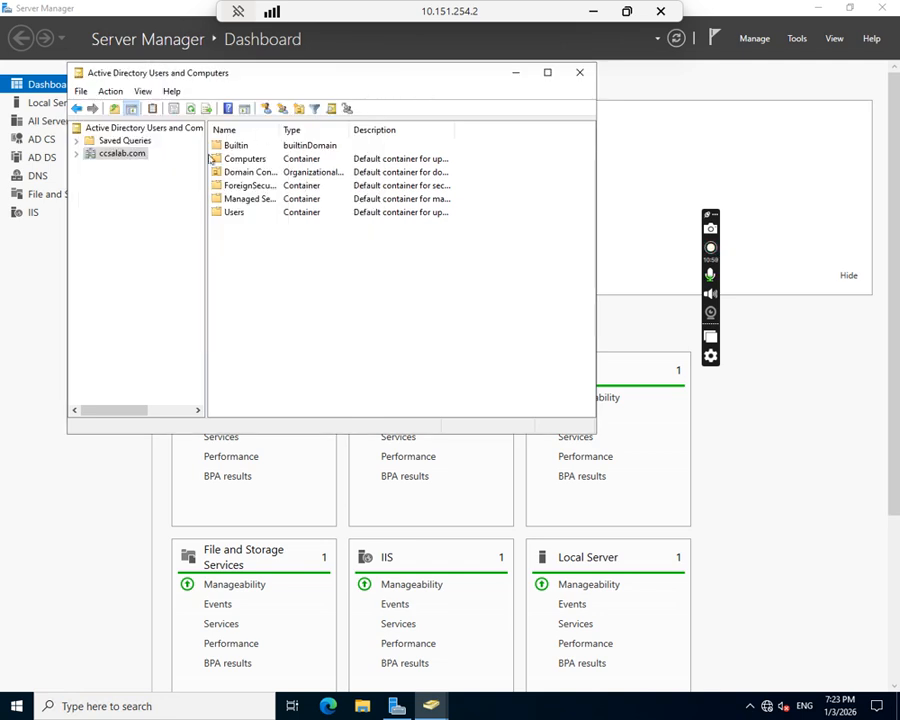
Start a new user in the Users container of ccsalab.com, entering the person's first name and the same name as user logon name.
double_click(118, 156)
double_click(234, 212)
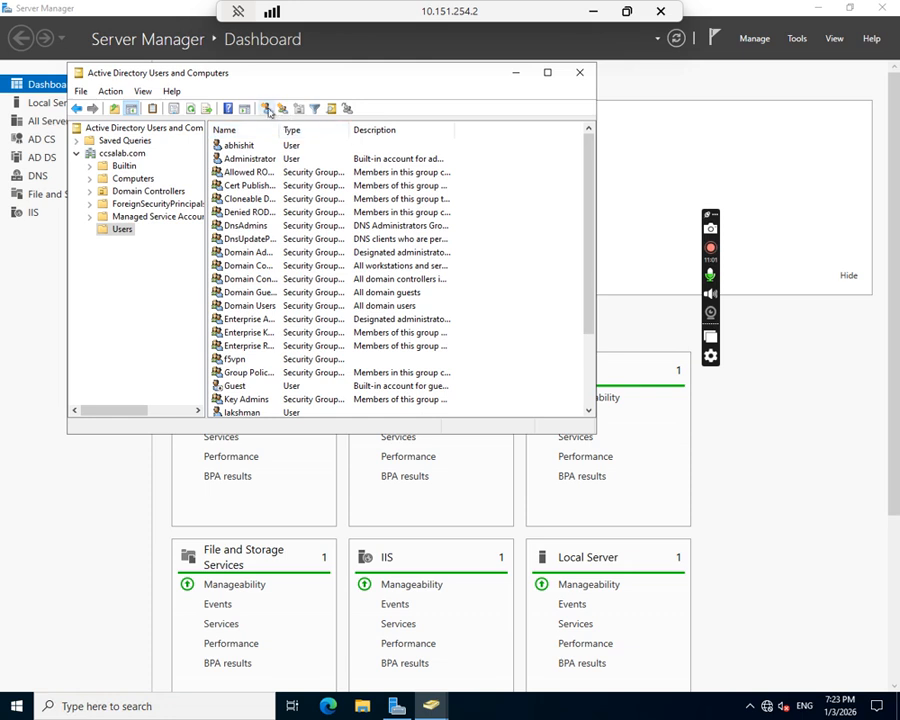
left_click(267, 108)
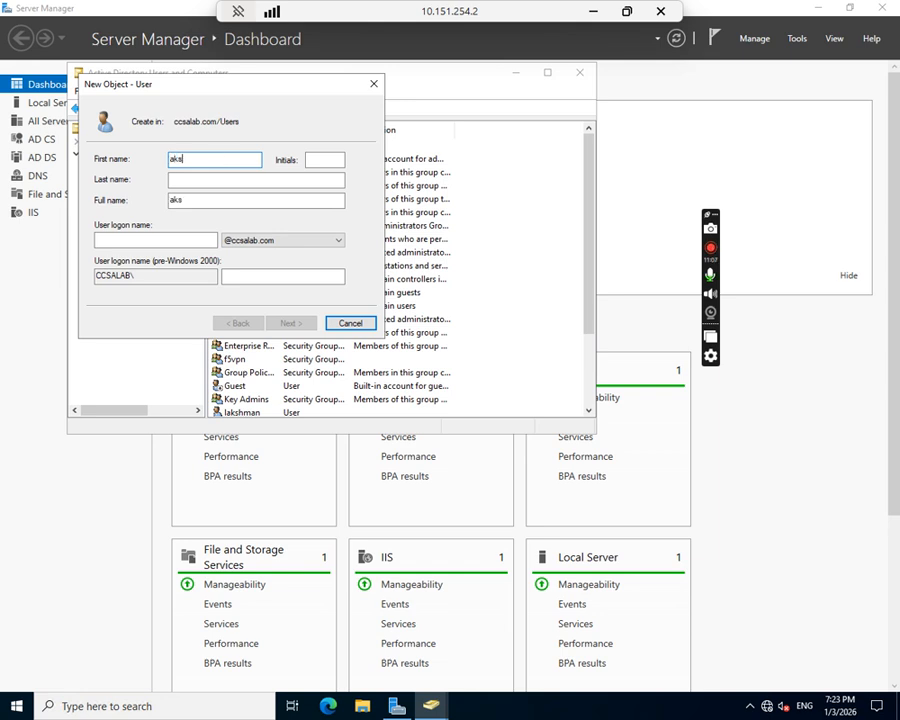
key("Tab")
key("Tab")
key("Tab")
key("Tab")
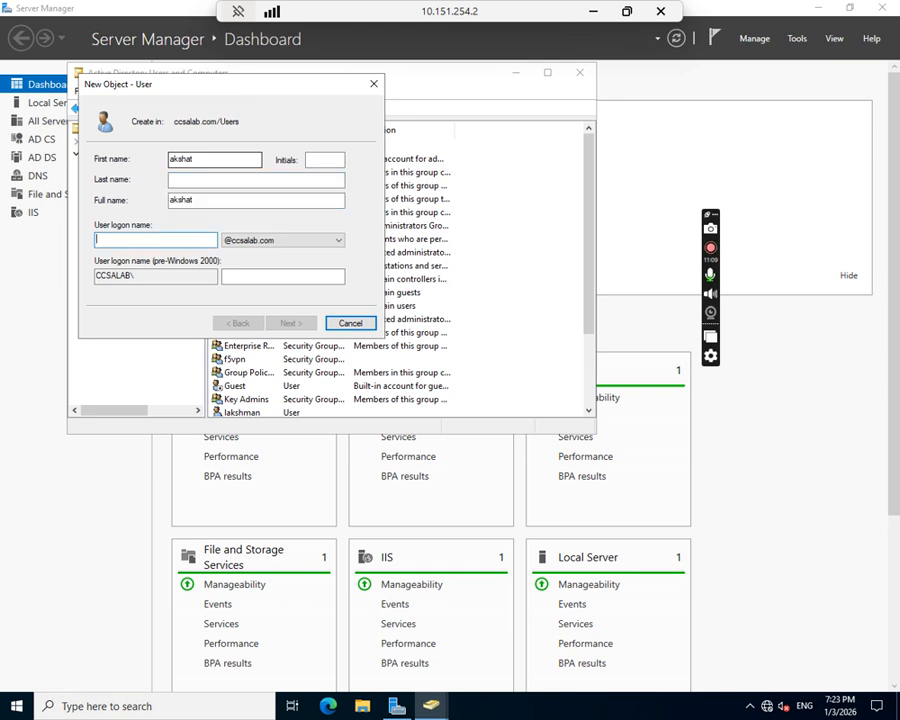
type("akshat")
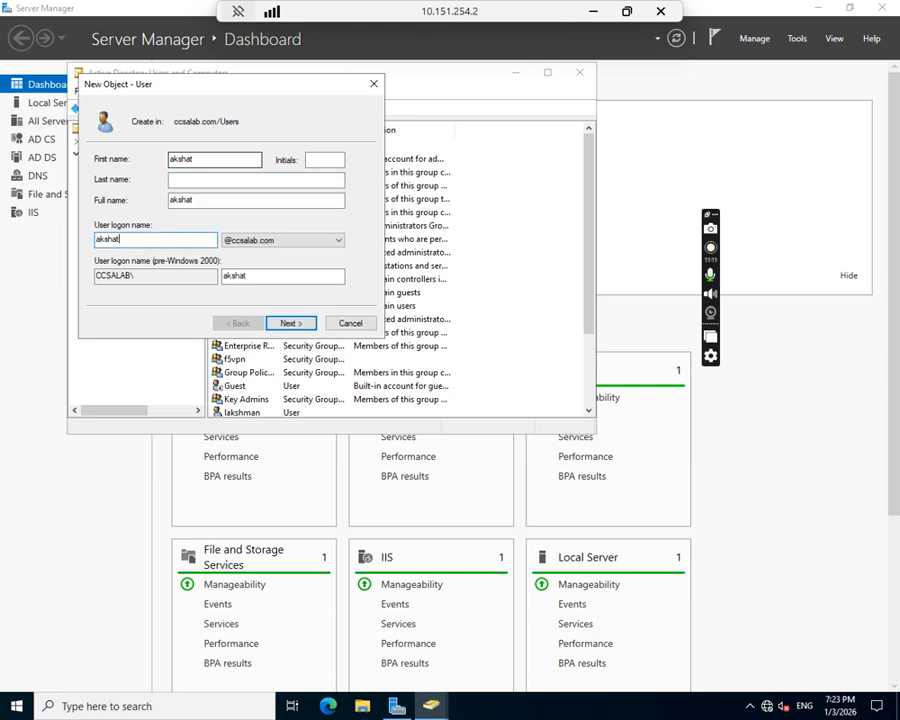
key("Return")
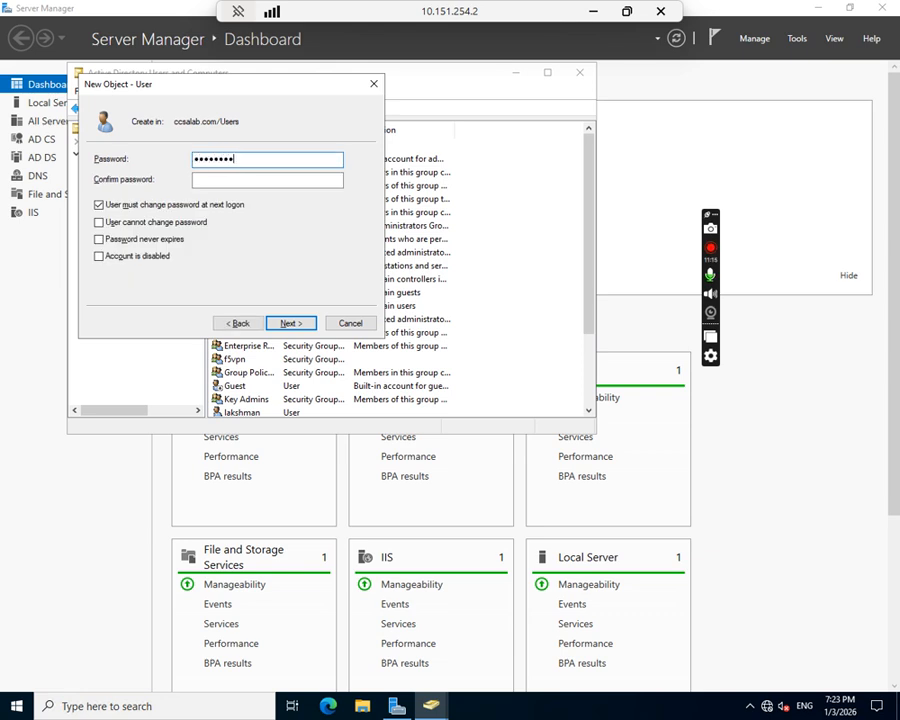
Enter and confirm the account password, turn off "User must change password at next logon", and finish creating the user.
key("Tab")
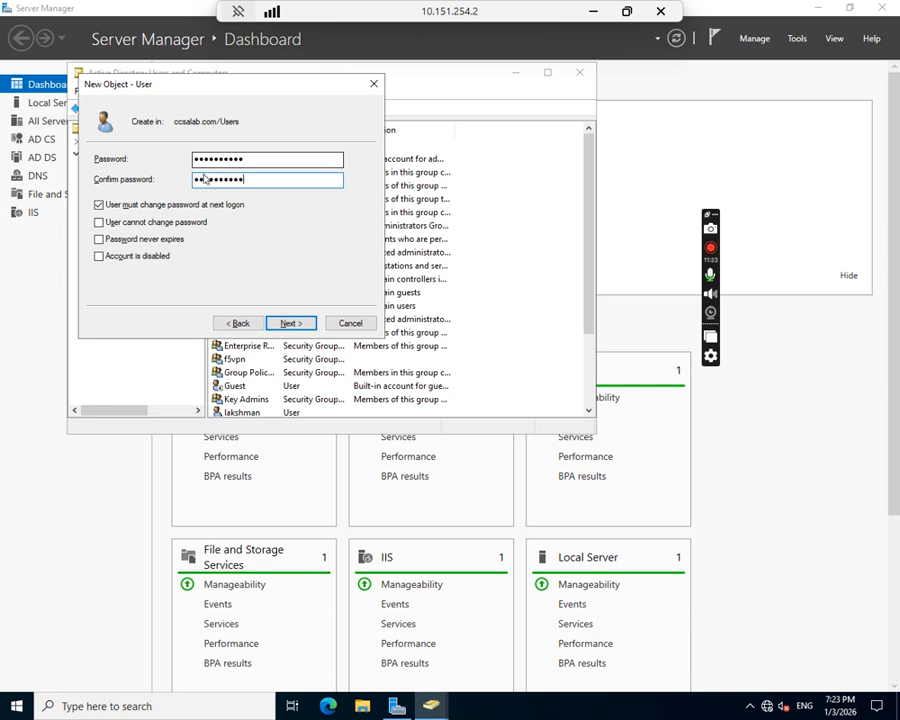
left_click(205, 205)
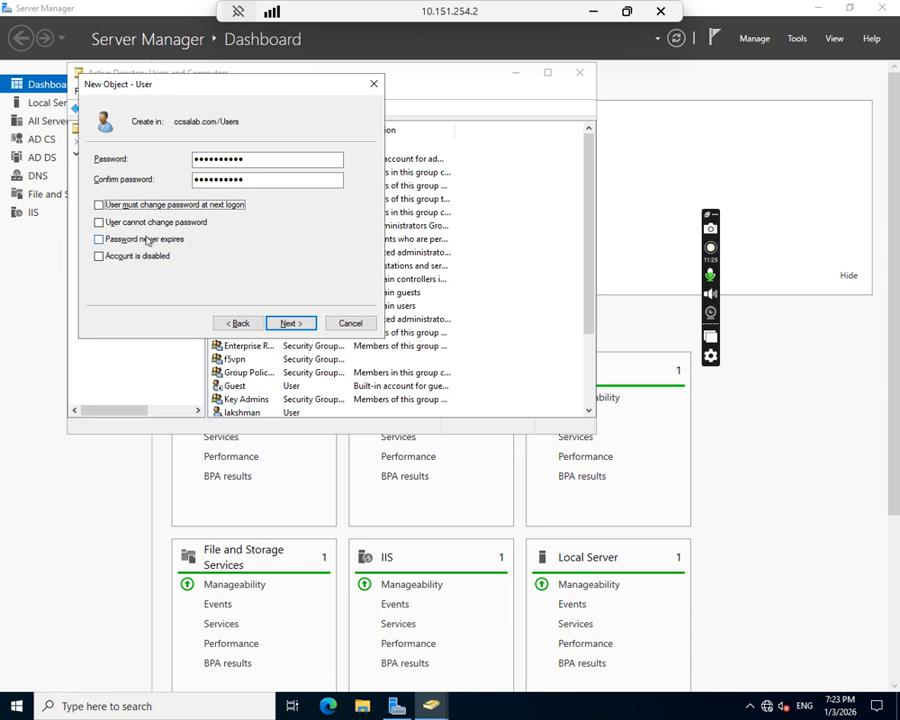
left_click(150, 226)
left_click(184, 226)
left_click(167, 242)
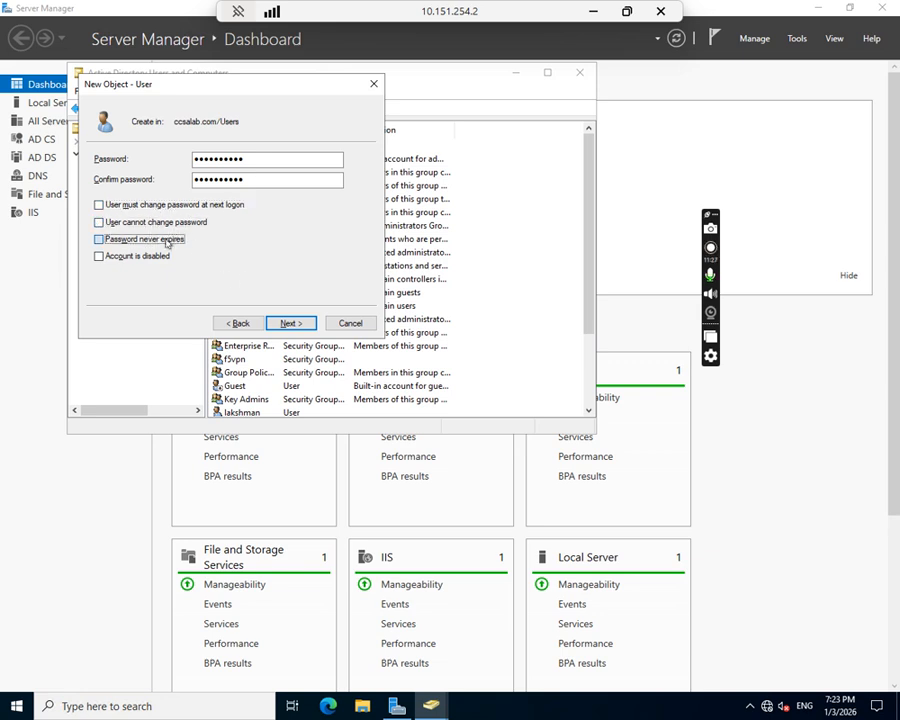
left_click(290, 323)
left_click(290, 323)
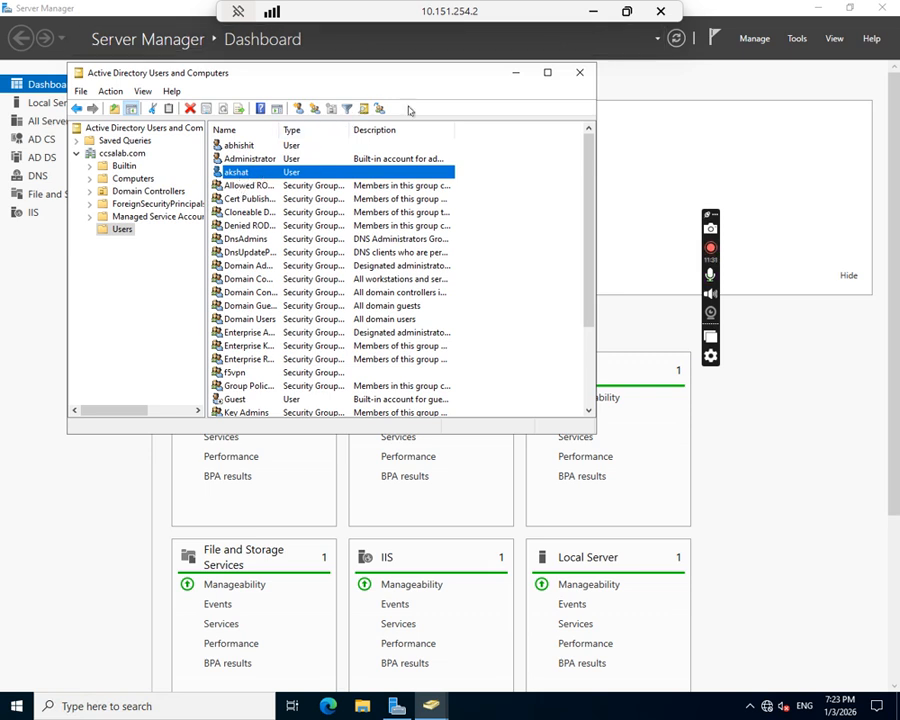
Return to Win-VPN-USER and log on to the F5 Secure Logon page with the new user's username and password.
left_click(593, 11)
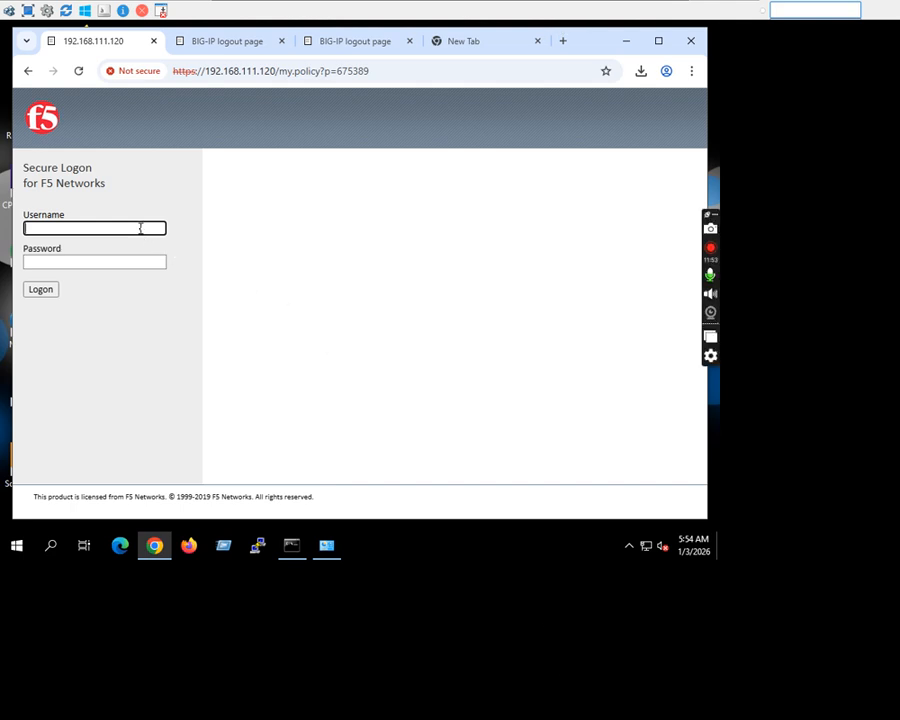
key("Tab")
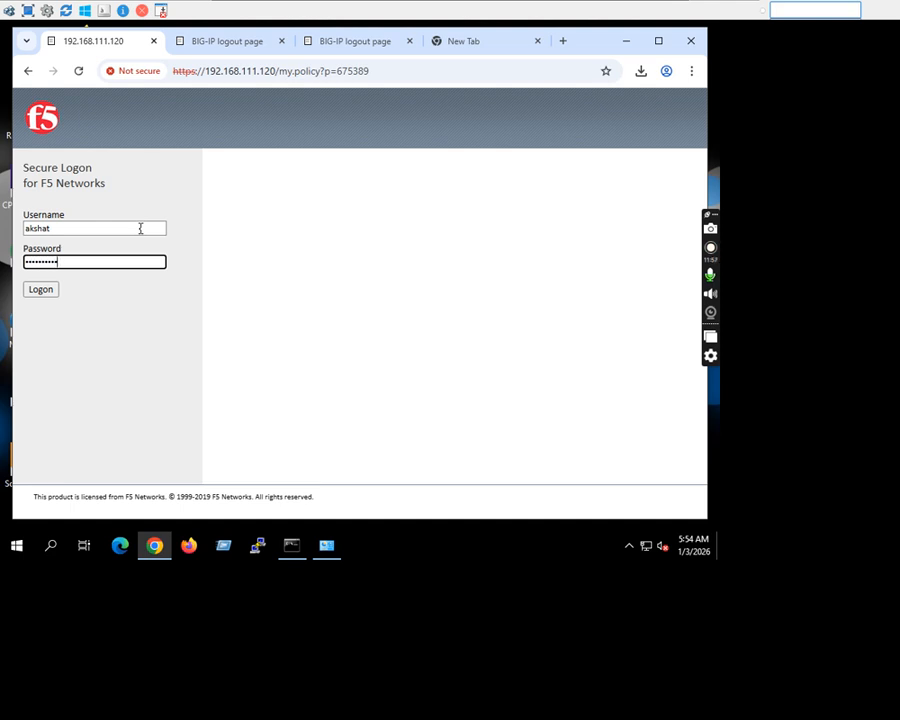
left_click(46, 292)
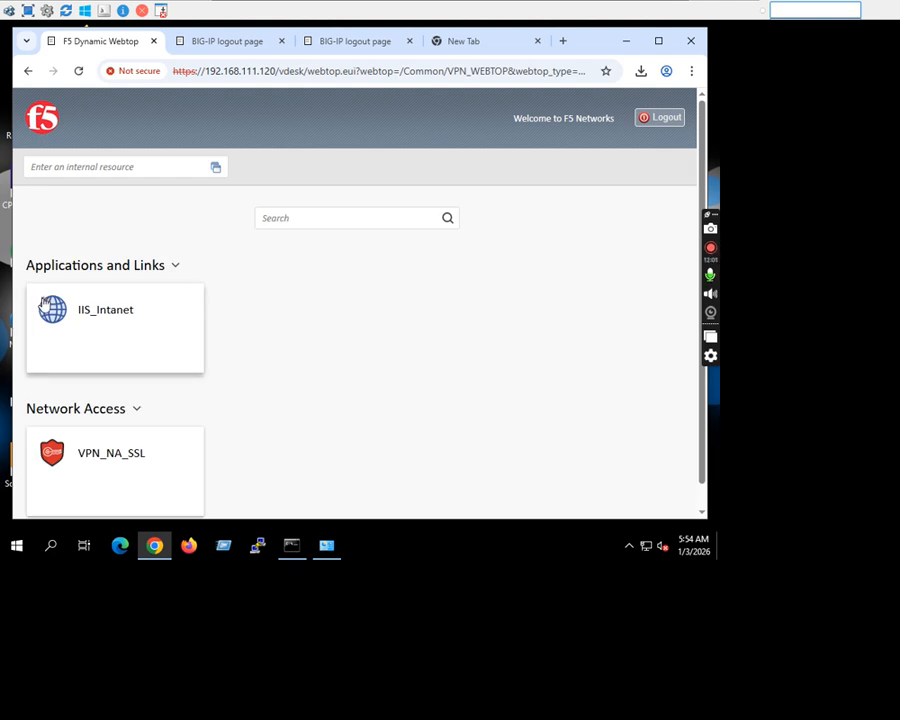
Switch to the BIG-IP Configuration Utility and check the user and client IP under Access Overview Active Sessions.
mouse_move(520, 5)
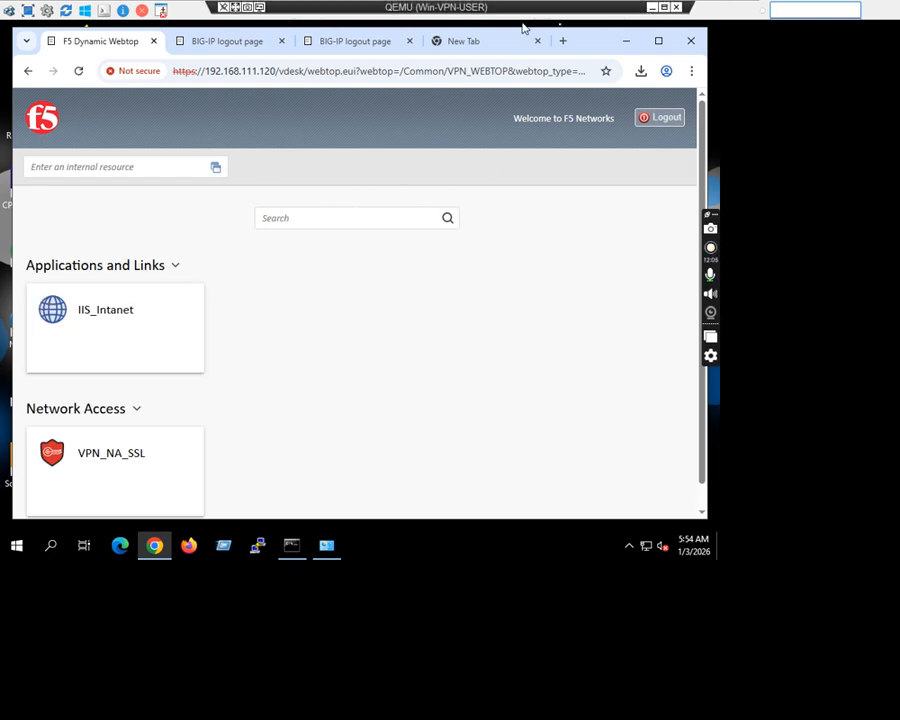
left_click(651, 7)
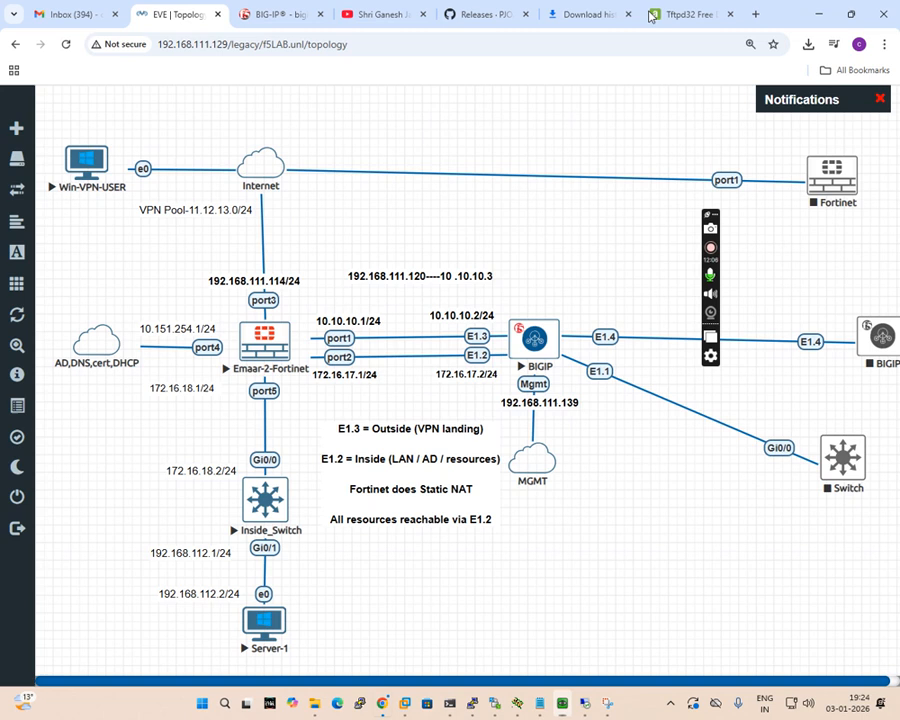
left_click(296, 14)
mouse_move(106, 460)
left_click_drag(252, 474, 242, 464)
left_click(250, 458)
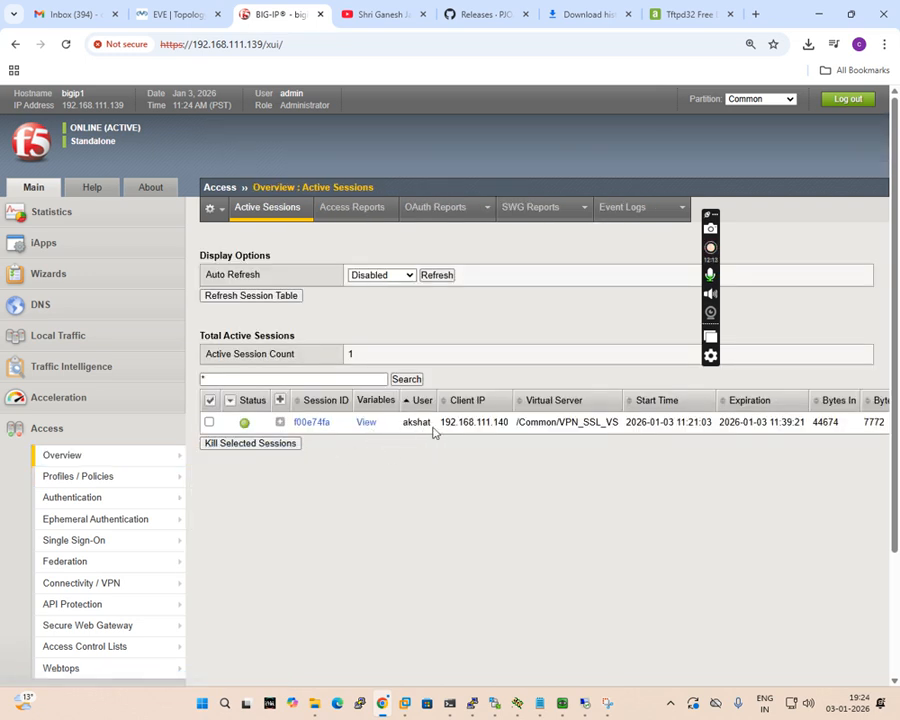
left_click_drag(468, 424, 500, 426)
Run ipconfig in the Command Prompt on Win-VPN-USER and compare its IPv4 address with the client IP of the BIG-IP session.
left_click(586, 704)
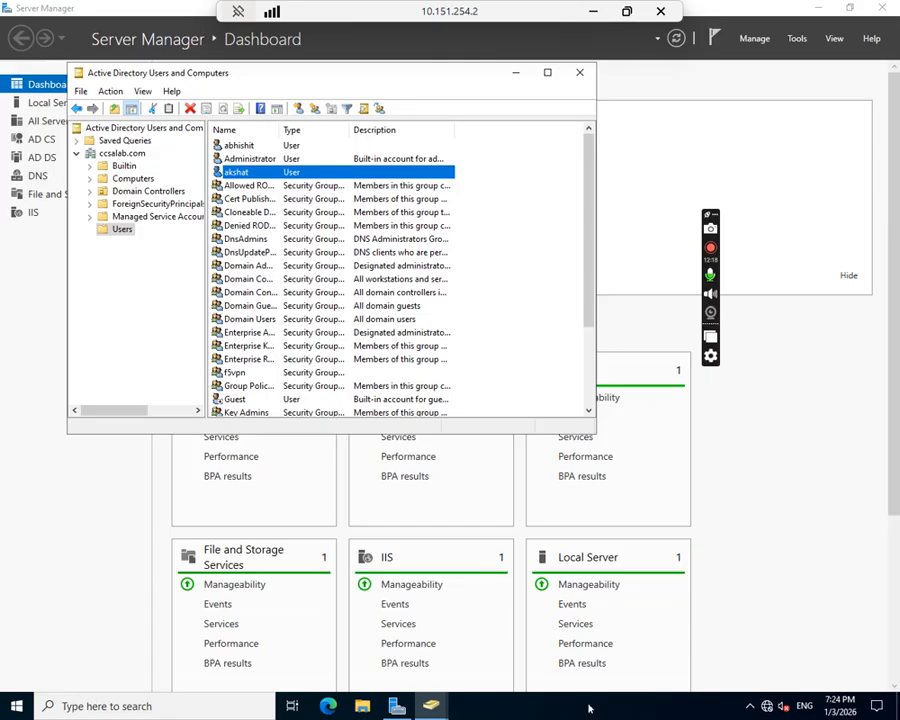
left_click(594, 12)
left_click(594, 700)
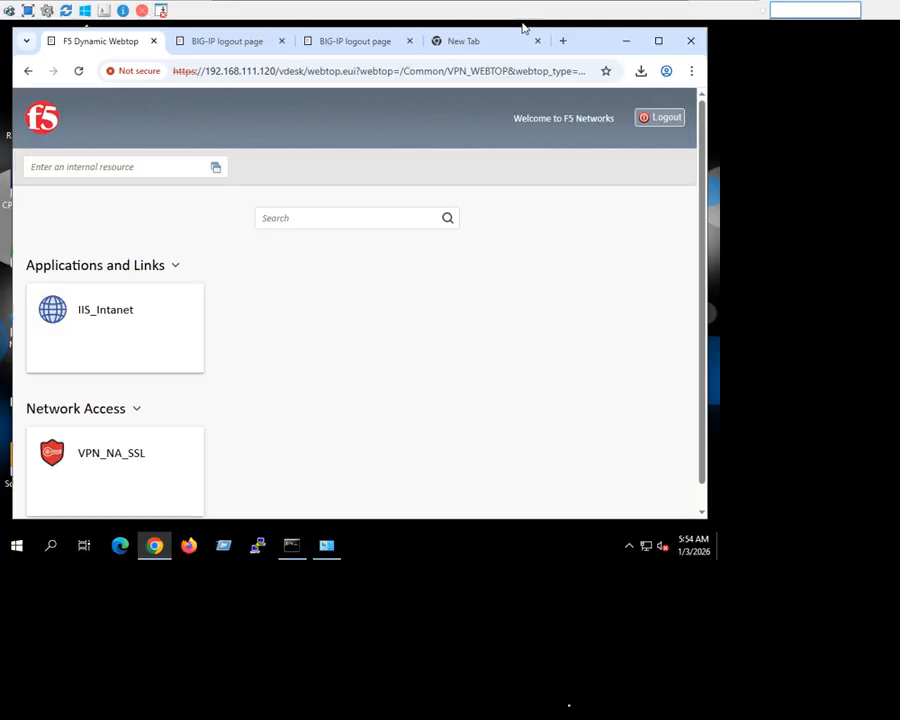
left_click(303, 546)
left_click(337, 335)
type("ipconfig")
key("Return")
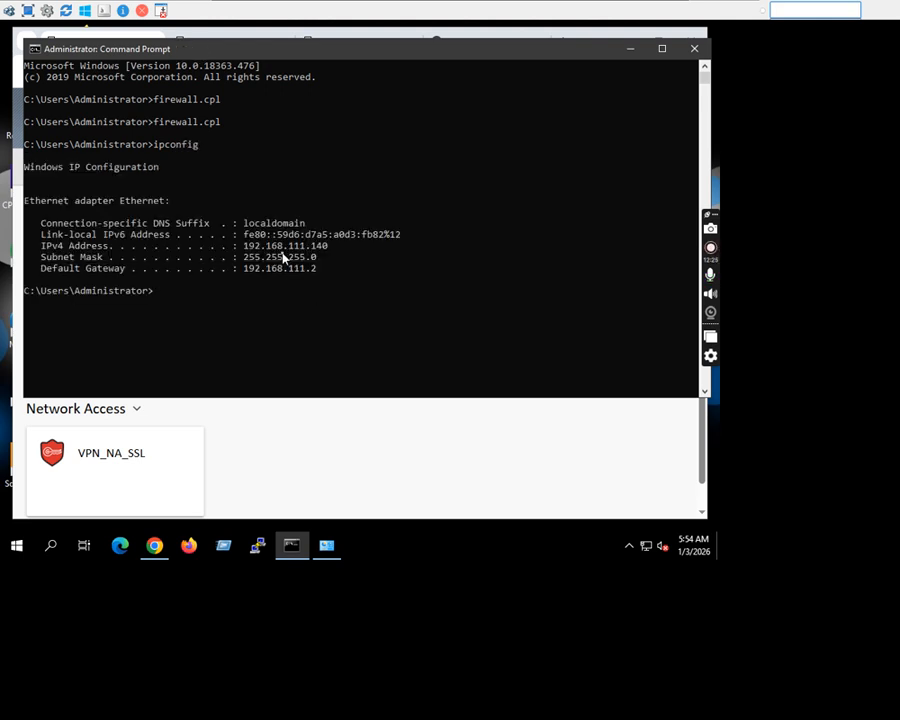
mouse_move(422, 6)
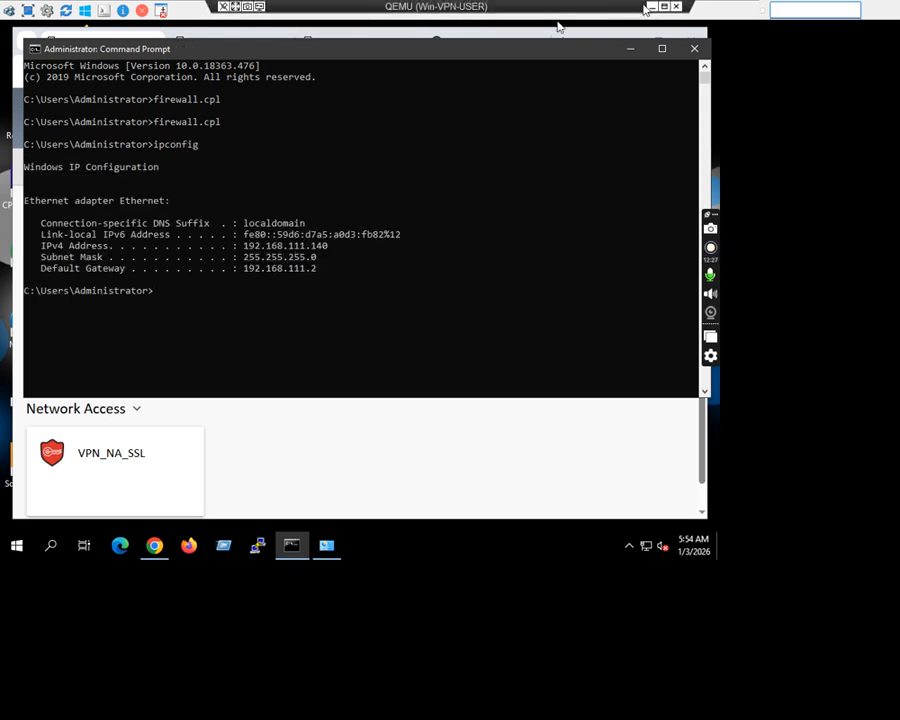
left_click(650, 8)
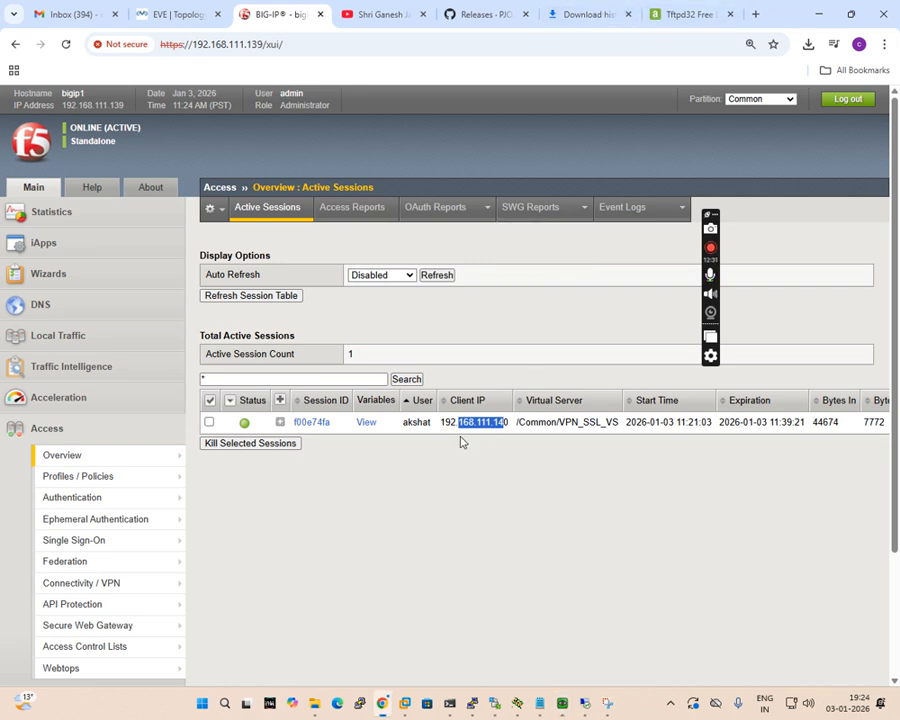
Go back to Win-VPN-USER, minimize the Command Prompt and open the IIS_Intanet link from the F5 webtop.
key("alt+Tab")
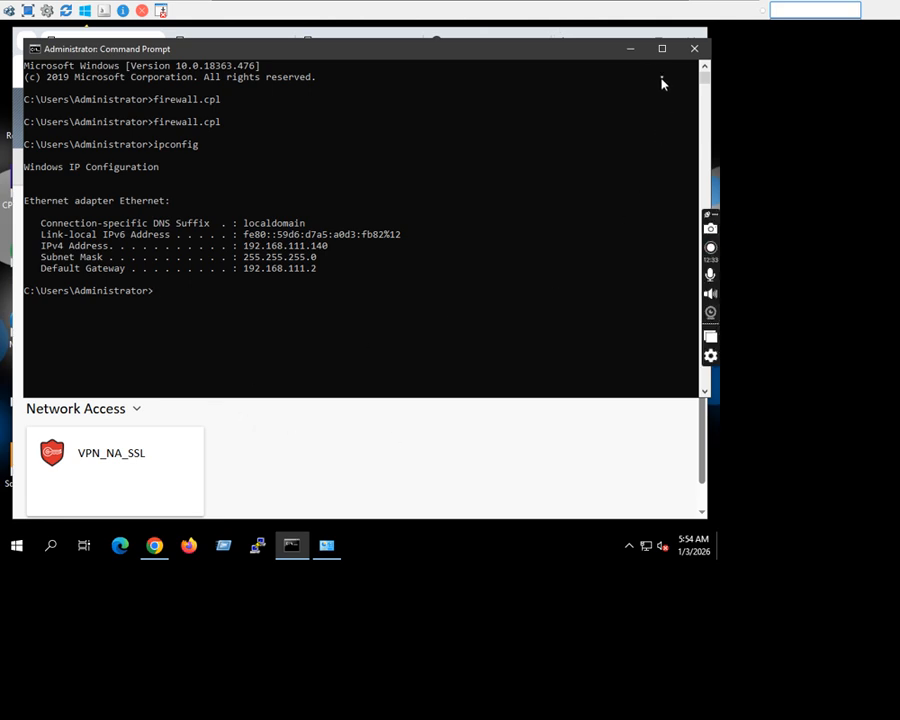
left_click(631, 53)
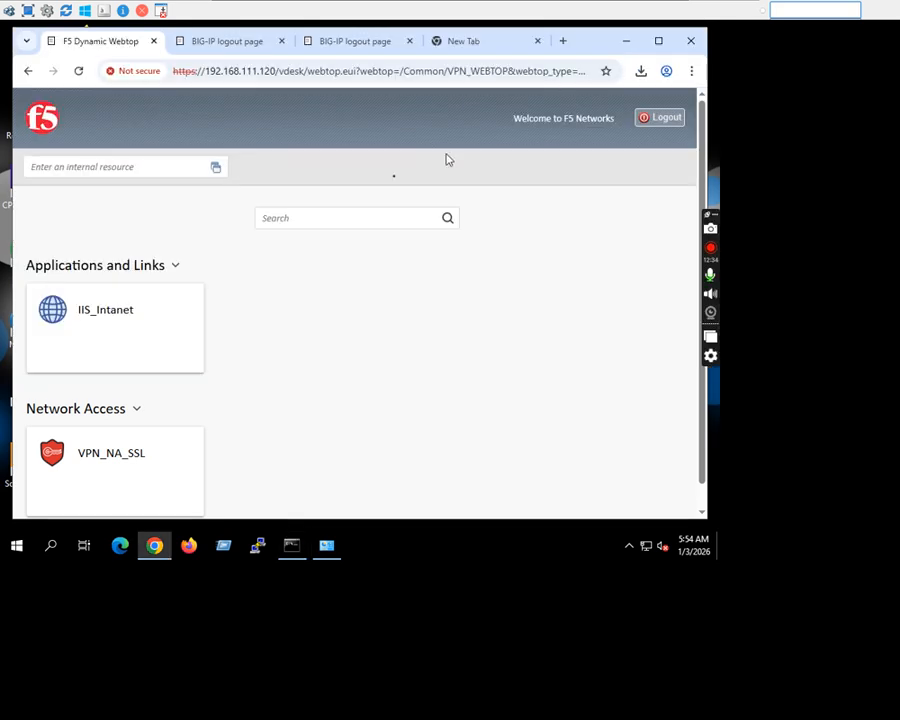
left_click(100, 322)
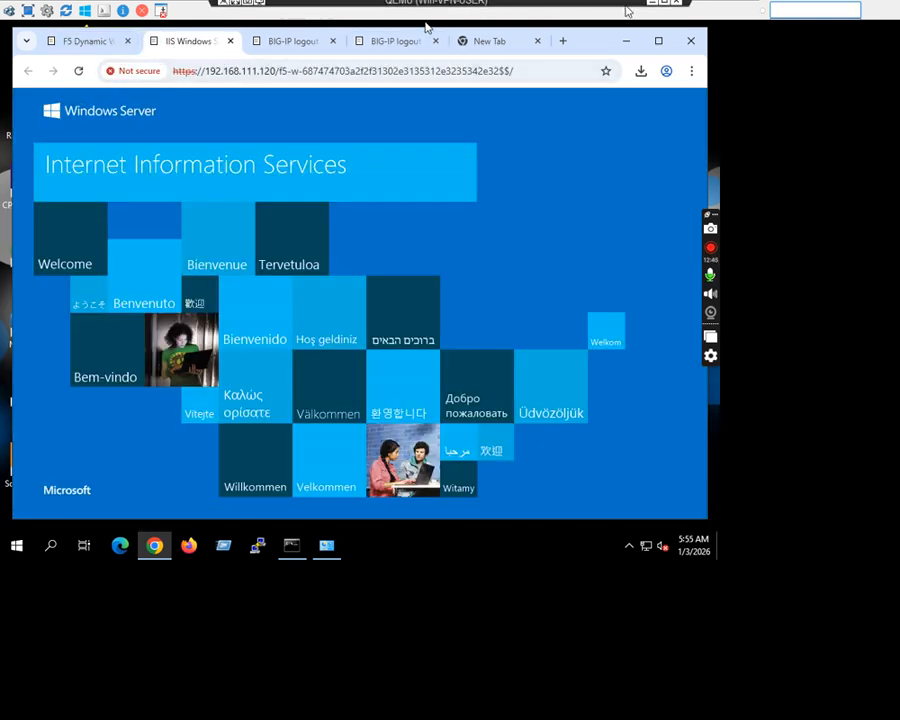
Switch to the remote desktop of server 10.151.254.2 and open a new Edge browser window.
left_click(652, 7)
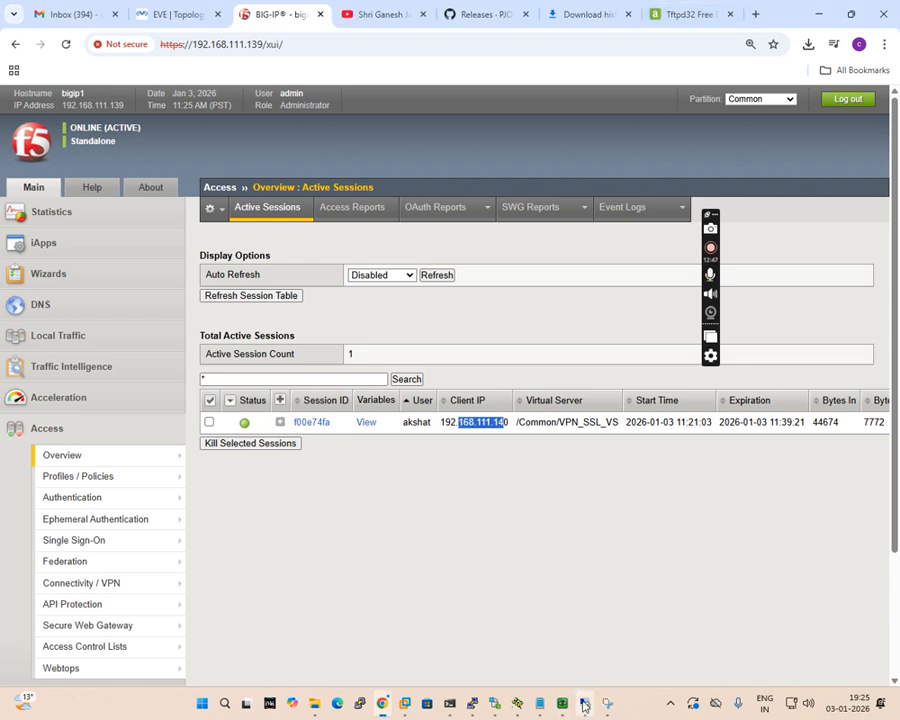
mouse_move(584, 702)
left_click(587, 648)
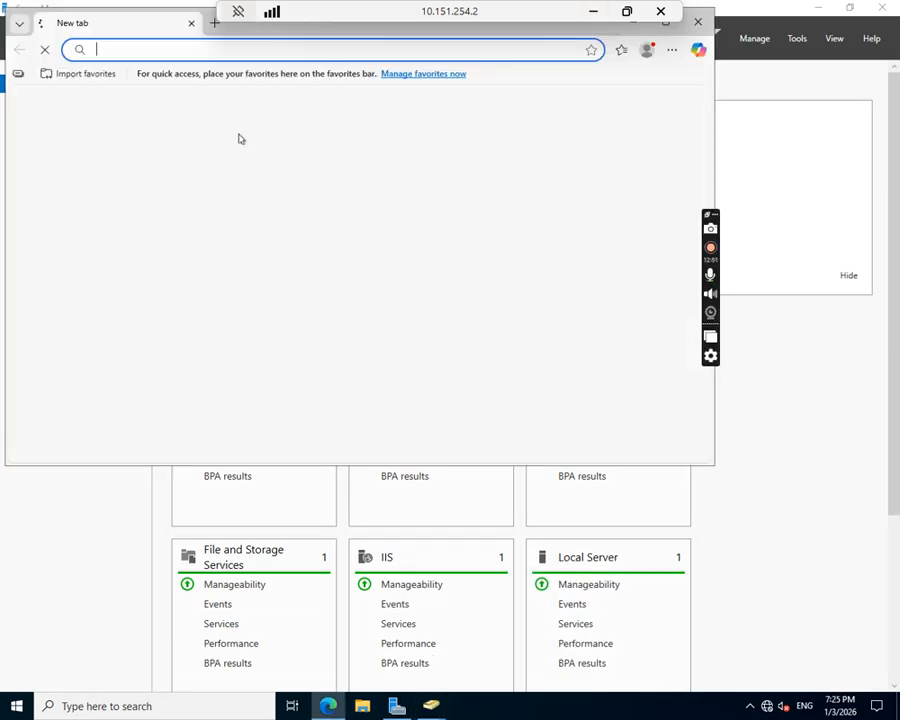
left_click(220, 51)
type("lo")
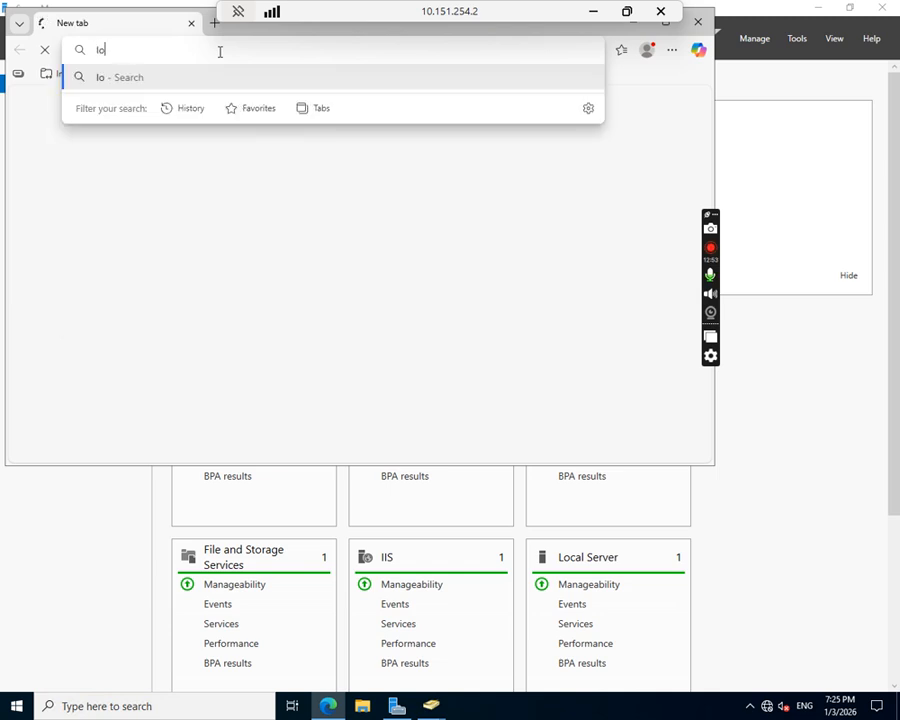
type("calshot")
key("Return")
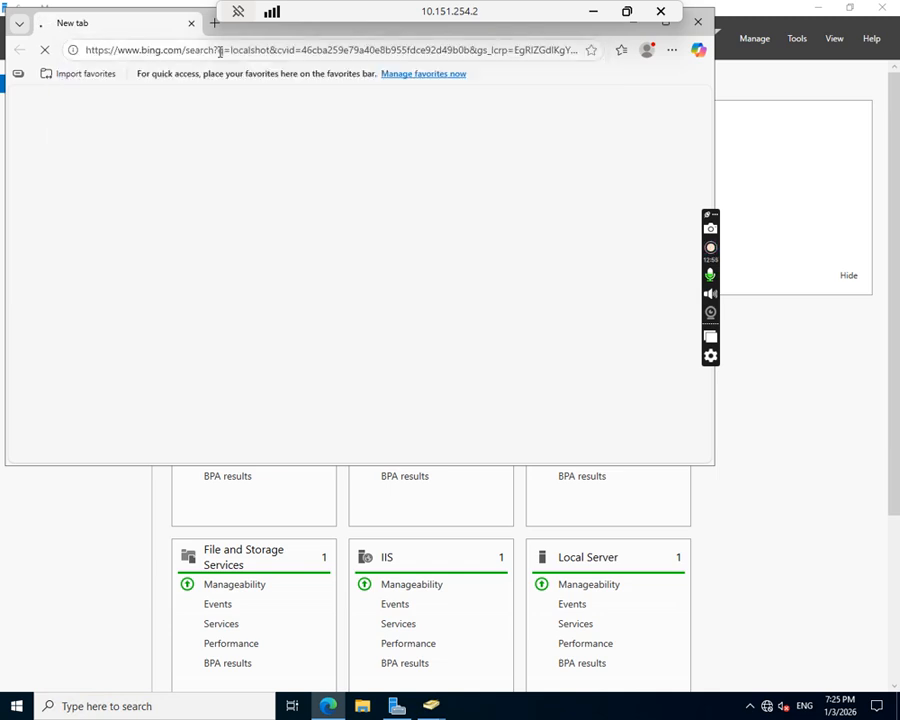
Load localhost in the Edge browser on the server to open its IIS page.
left_click(220, 51)
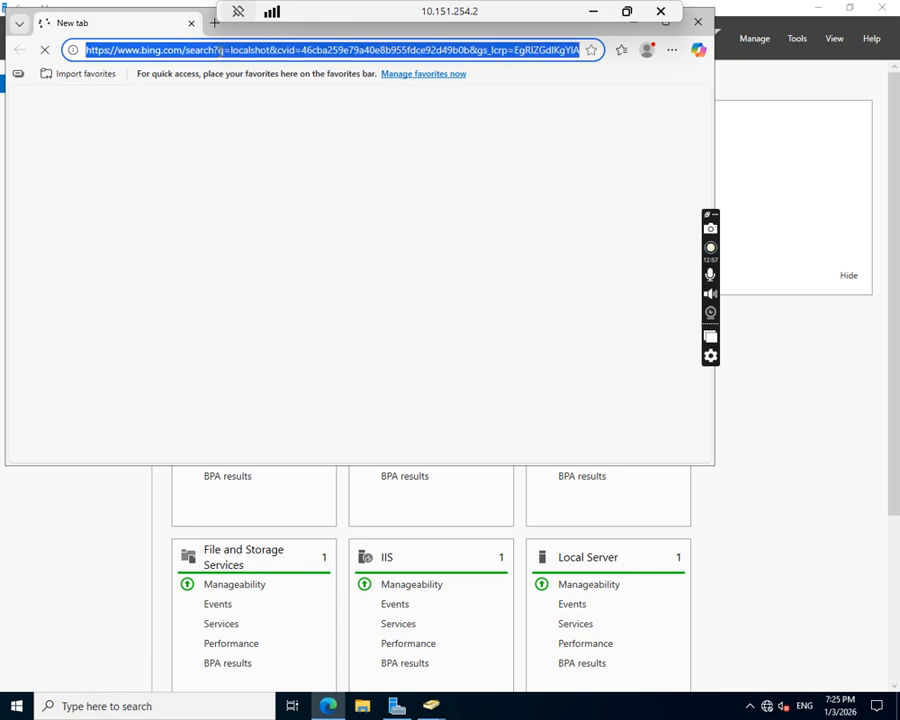
type("local")
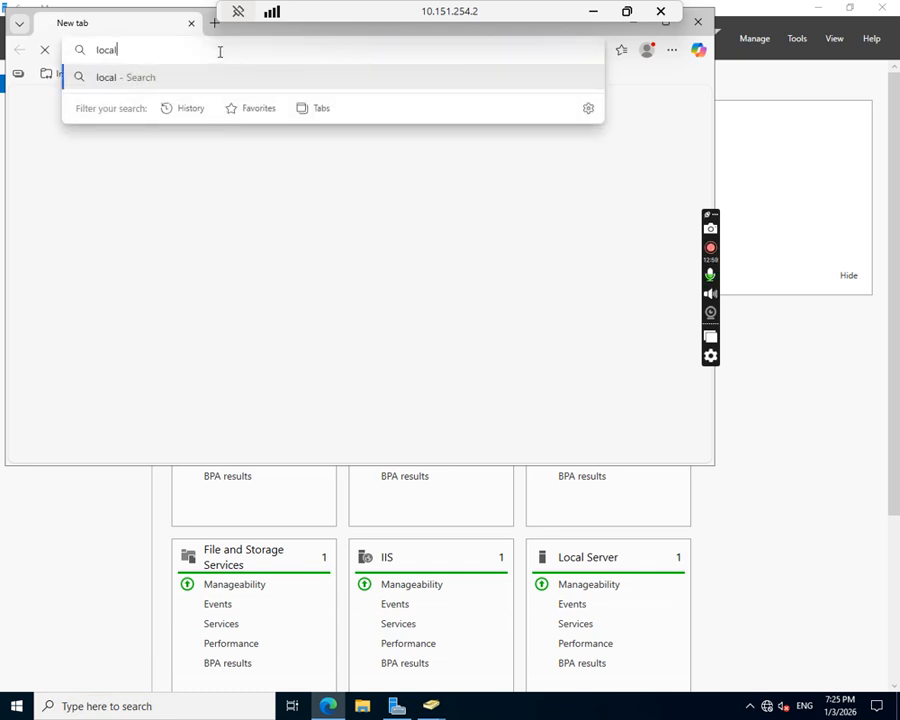
type("host")
key("Return")
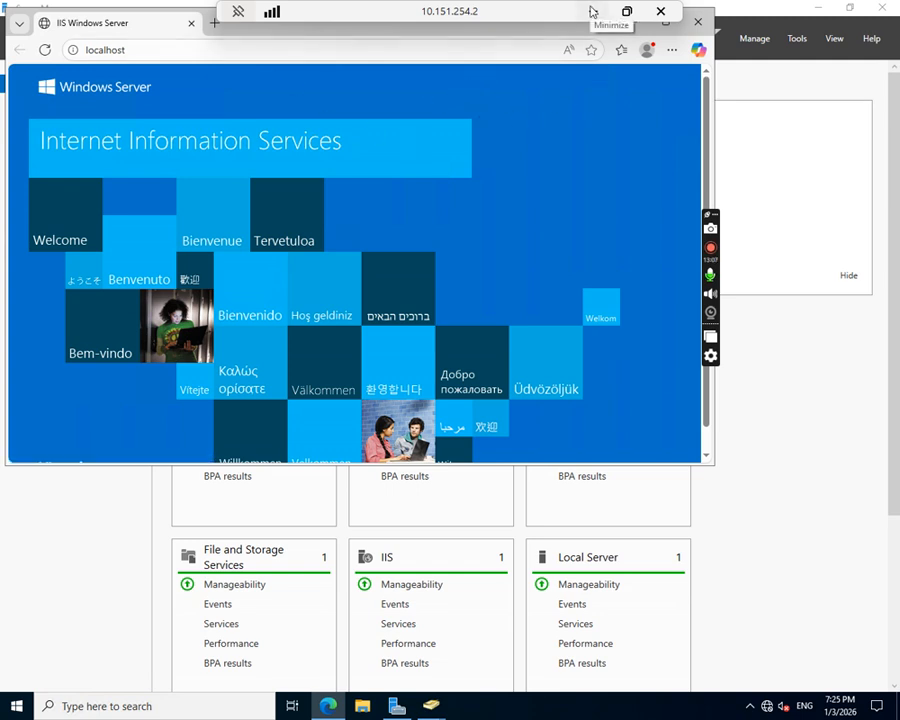
Compare the server's page with the IIS page opened through the VPN webtop on Win-VPN-USER, and return to the EVE topology.
left_click(592, 12)
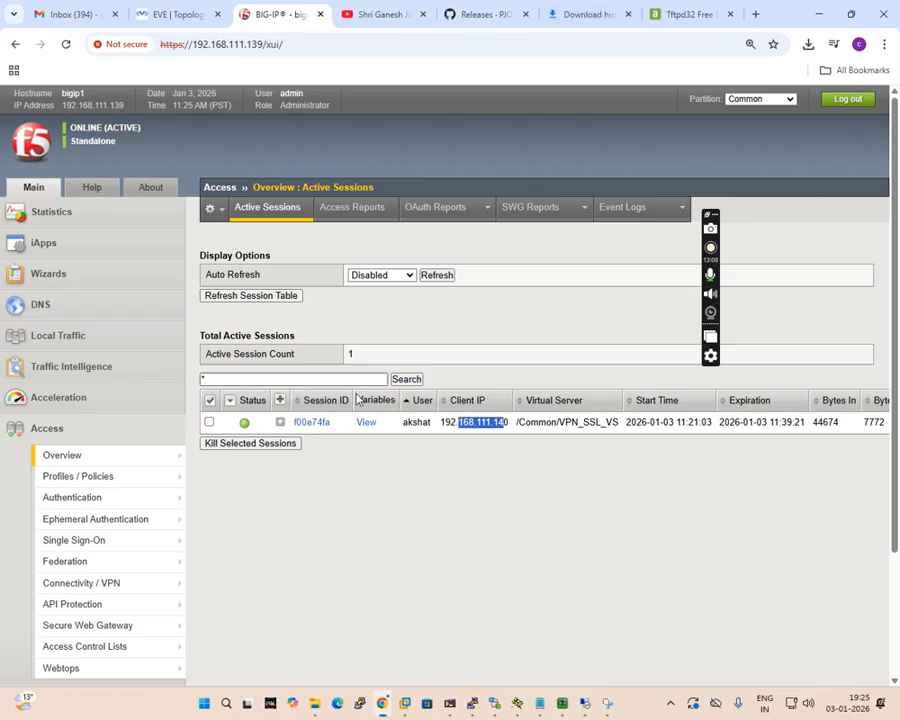
left_click(584, 704)
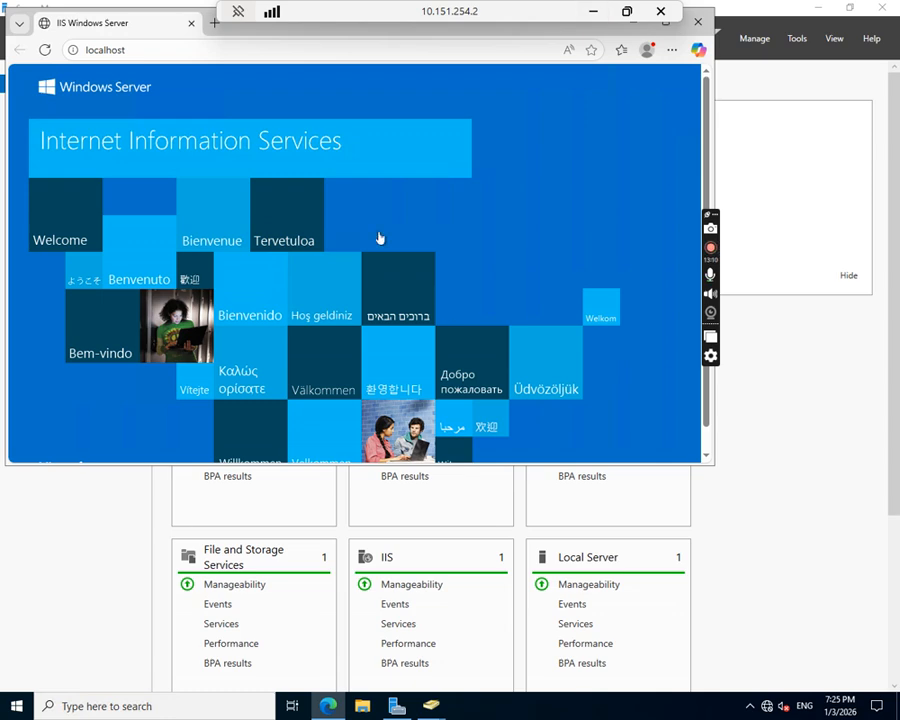
left_click(592, 12)
left_click(584, 704)
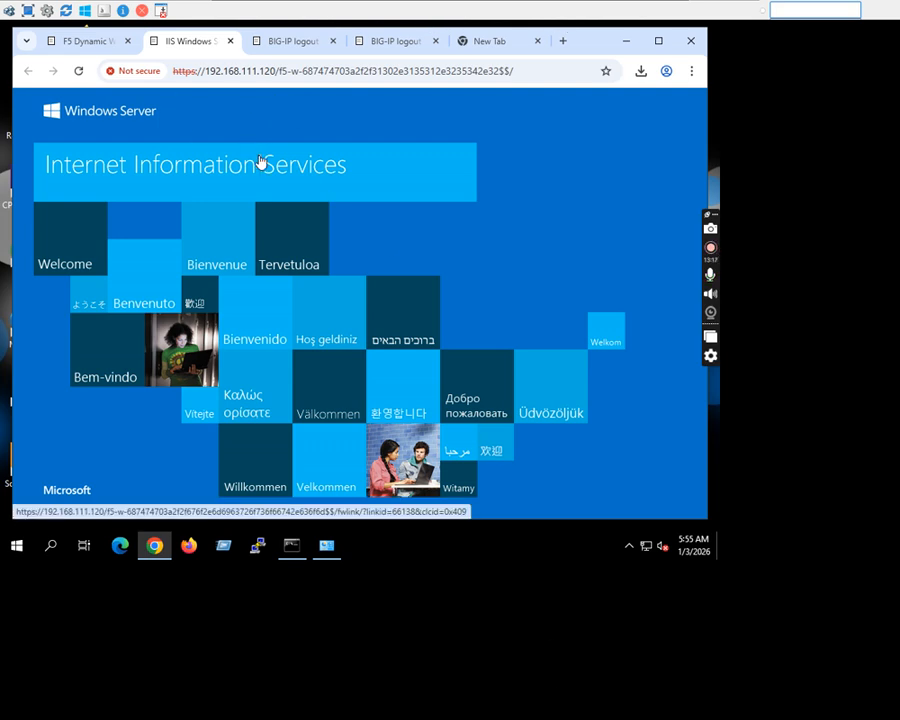
mouse_move(227, 5)
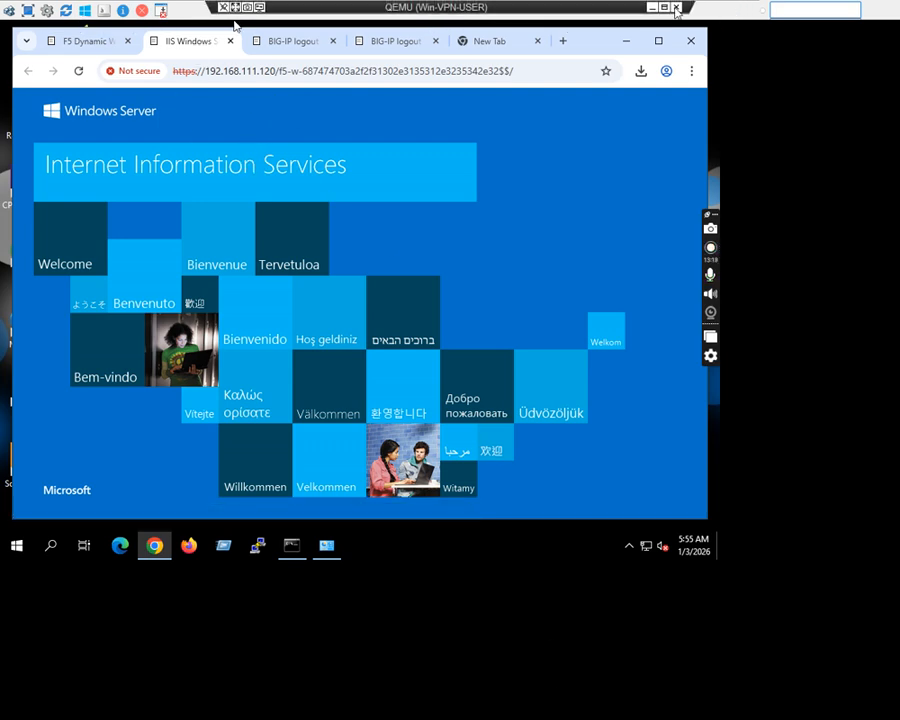
left_click(653, 8)
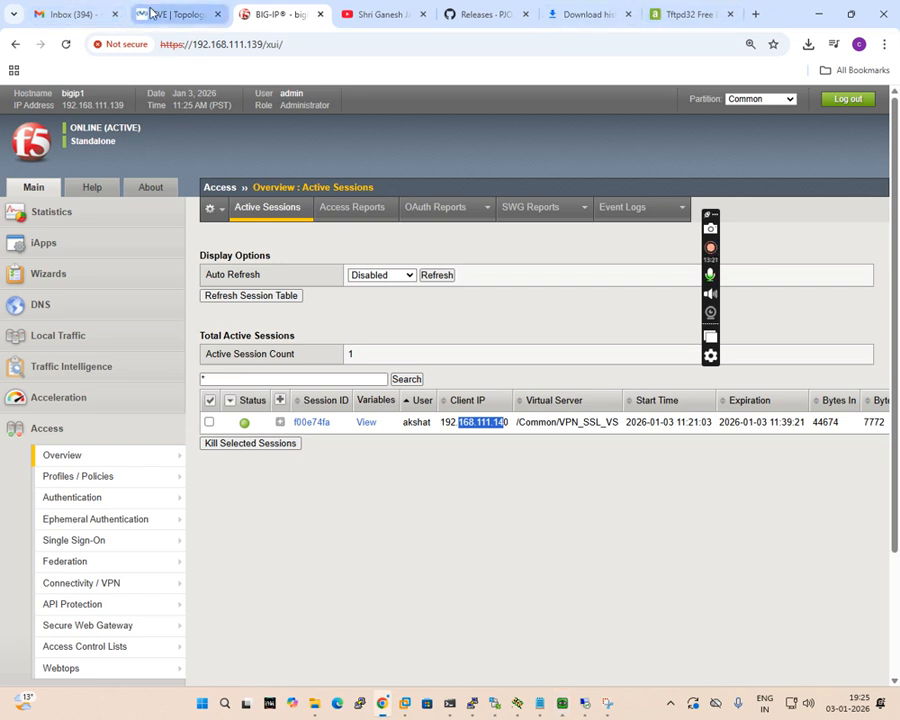
left_click(150, 12)
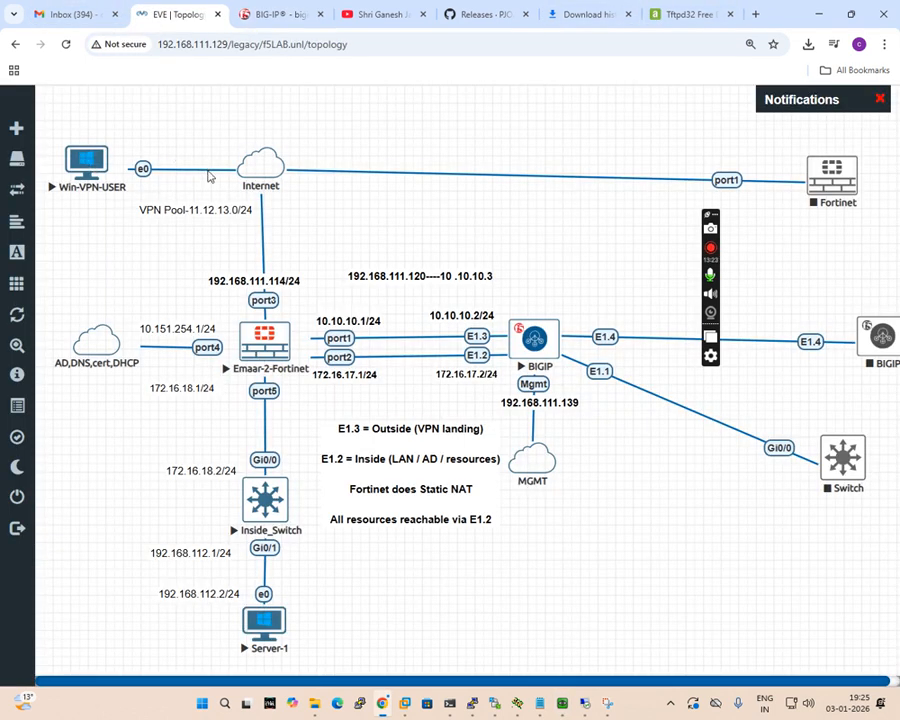